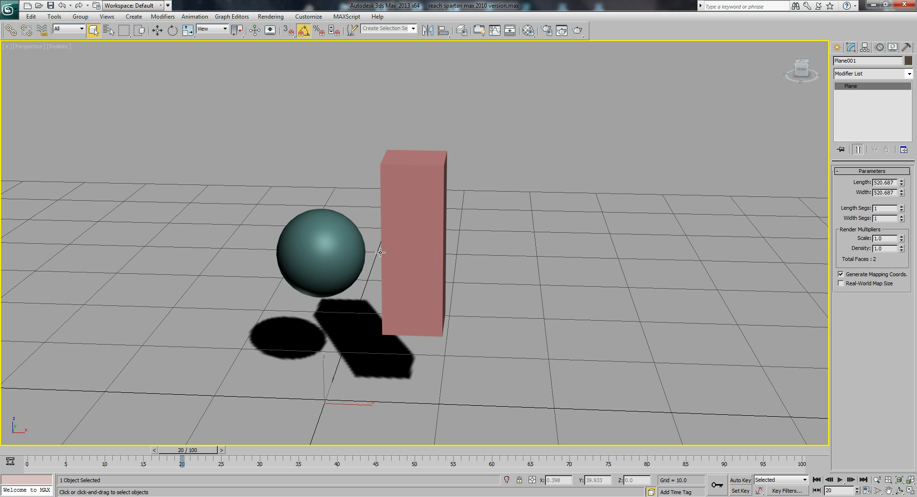
- Select the sphere and scrub the animation to frame 40 and back to frame 20 to examine the box's motion
left_click(339, 252)
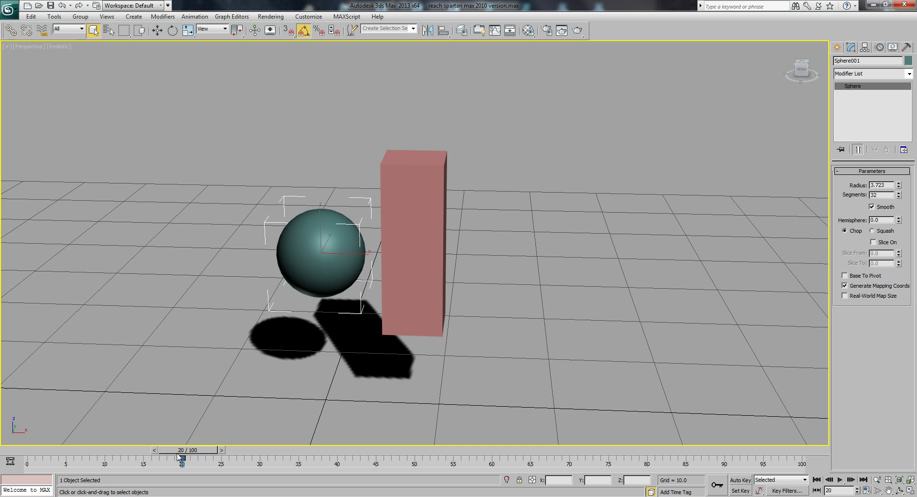
left_click(11, 31)
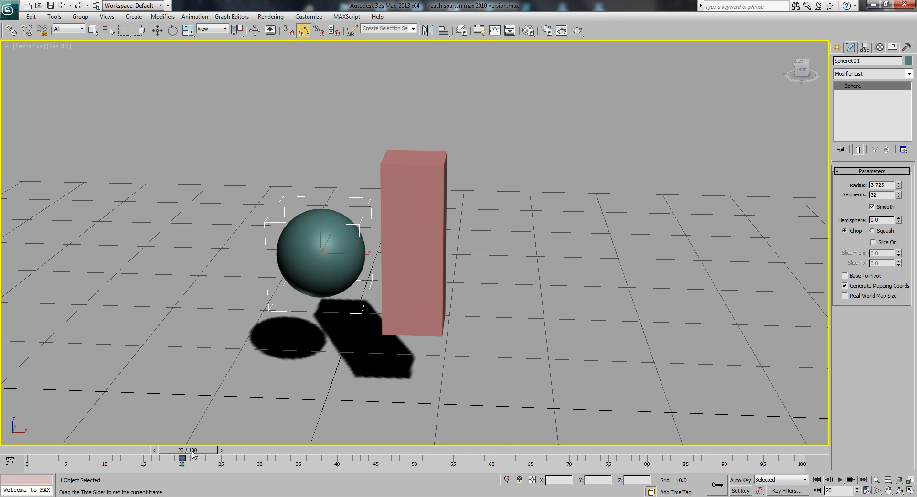
left_click_drag(193, 454, 343, 453)
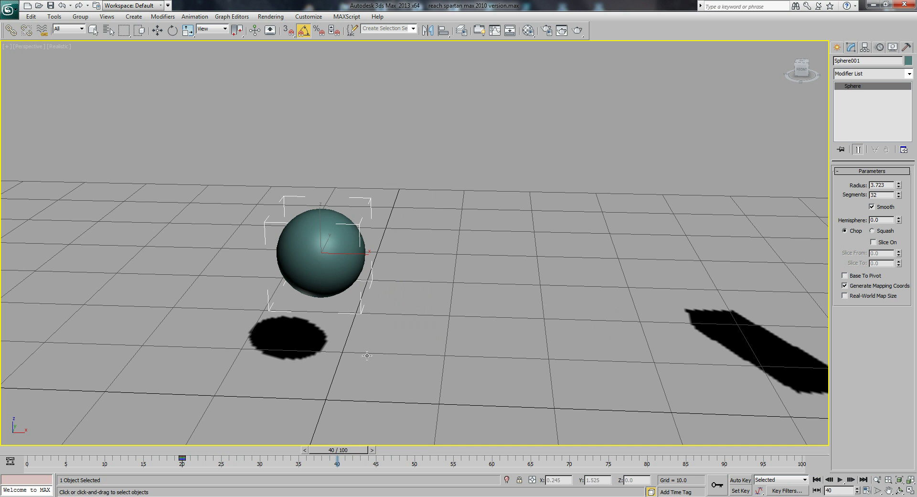
key("q")
middle_click_drag(399, 314, 272, 314)
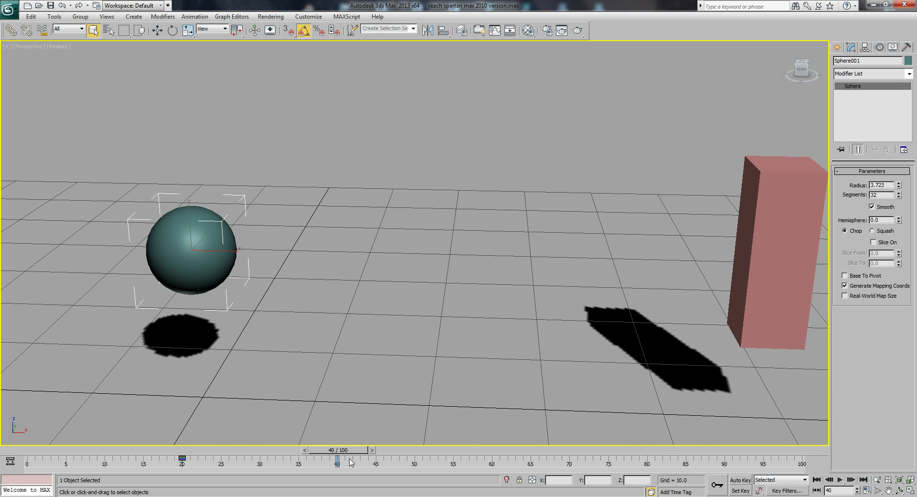
left_click_drag(351, 454, 193, 450)
- Turn on Auto Key at frame 20 and link the sphere to the box as its parent
key("n")
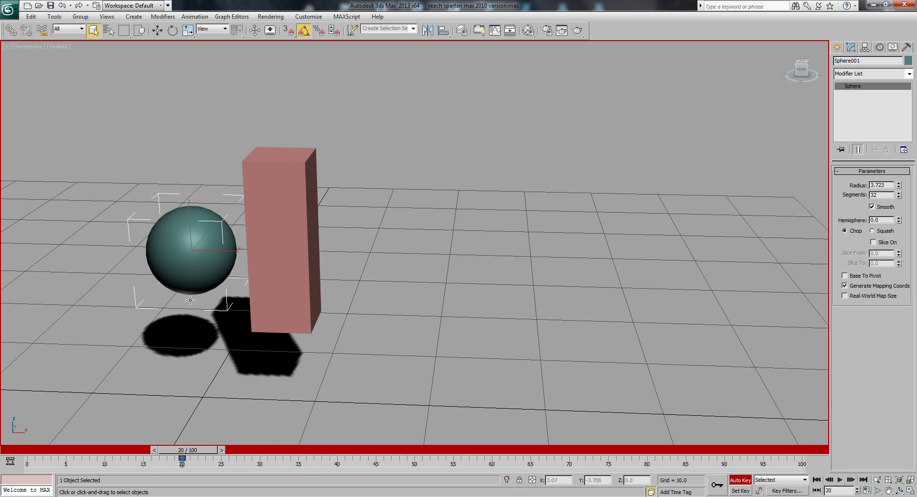
left_click(10, 30)
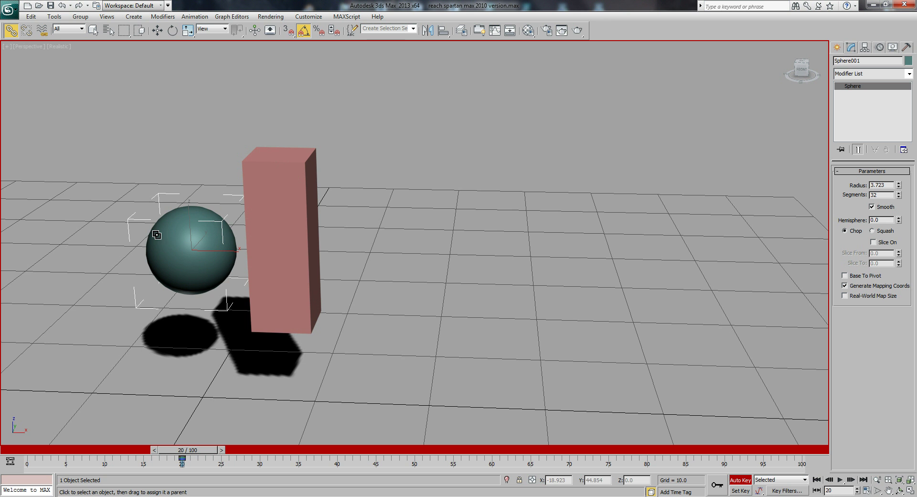
left_click_drag(156, 232, 285, 257)
- Scrub the animation to frame 40 and back to frame 20 to examine how the linked sphere moves with the box
left_click_drag(214, 450, 322, 457)
middle_click_drag(399, 277, 339, 277)
scroll(270, 275, "down", 5)
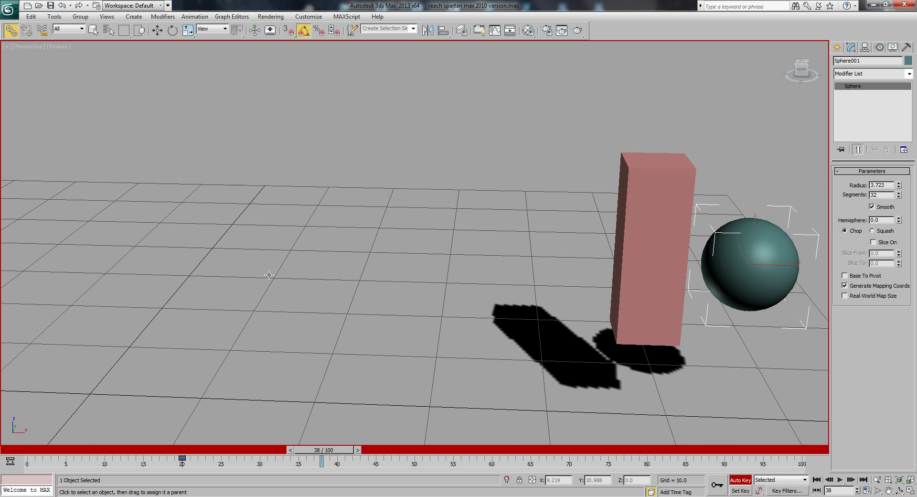
scroll(269, 275, "up", 2)
mouse_move(323, 454)
left_mouse_down()
mouse_move(301, 454)
mouse_move(337, 452)
left_mouse_up()
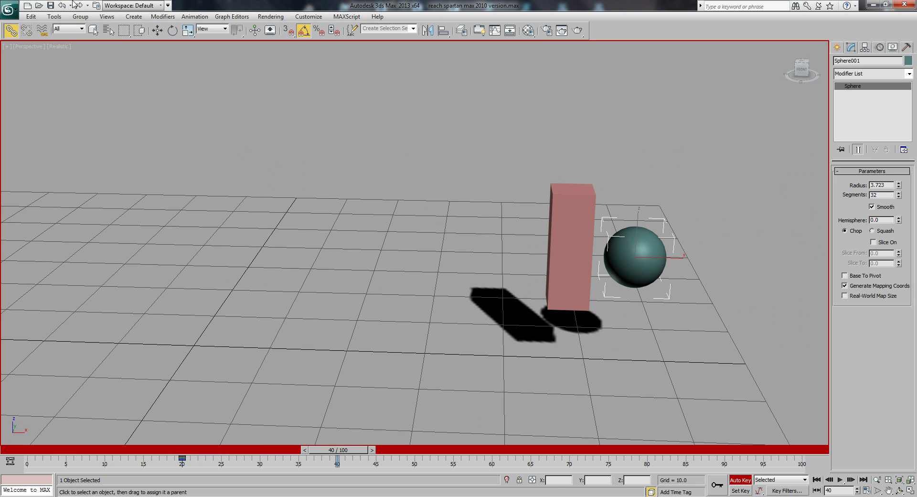
left_click(27, 31)
mouse_move(336, 452)
left_mouse_down()
mouse_move(189, 454)
mouse_move(337, 454)
left_mouse_up()
left_click_drag(339, 450, 183, 453)
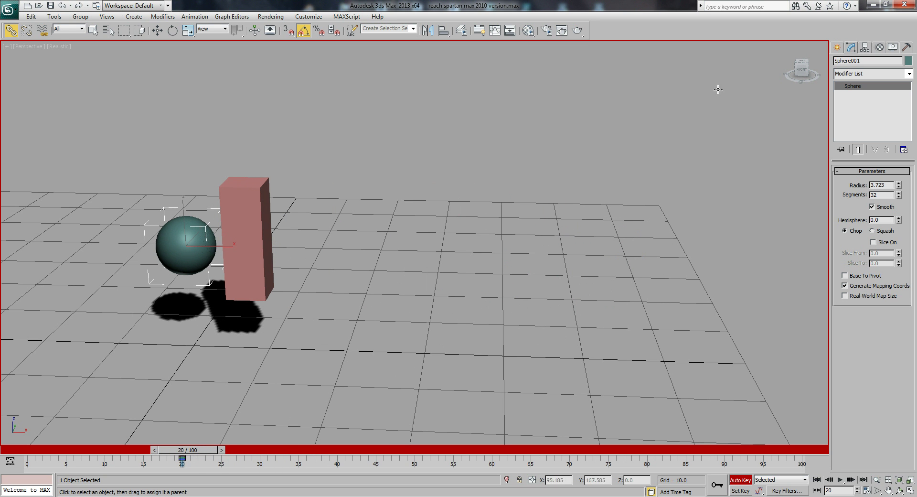
- With Auto Key off, convert the sphere's trajectory to a spline and collapse its position and rotation transform
left_click(882, 48)
left_click(892, 95)
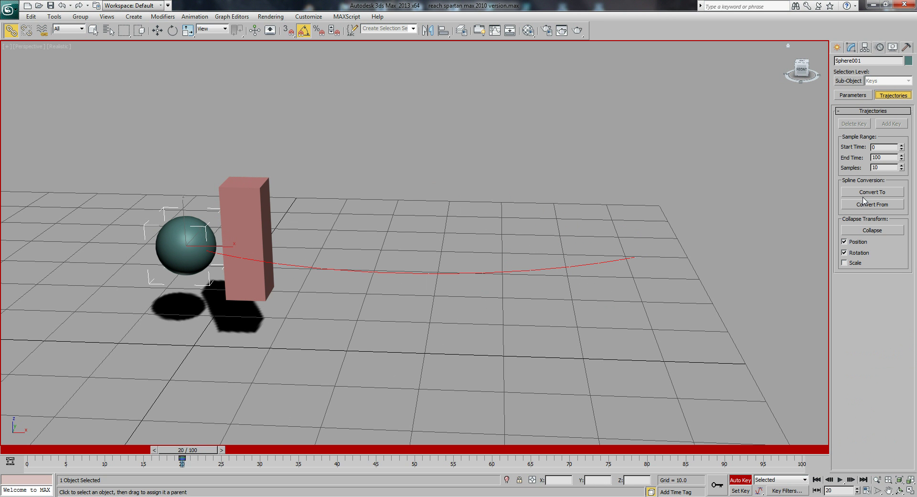
key("n")
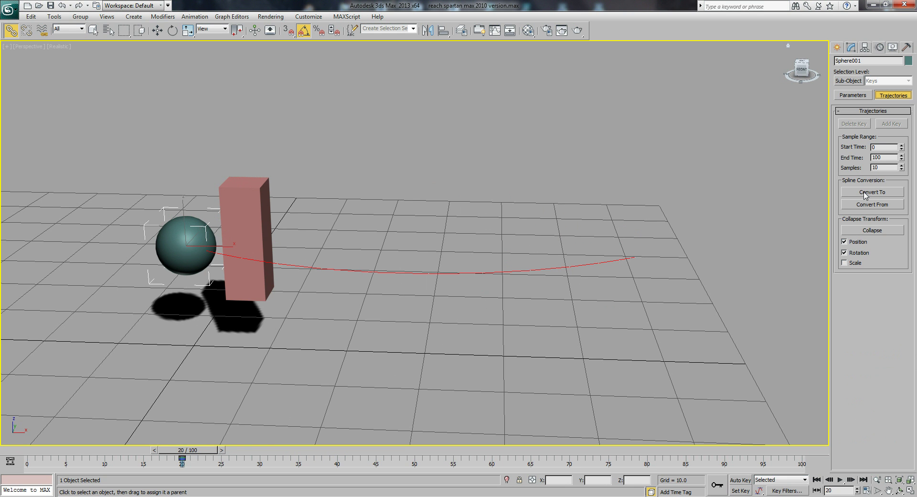
left_click(866, 192)
left_click(873, 229)
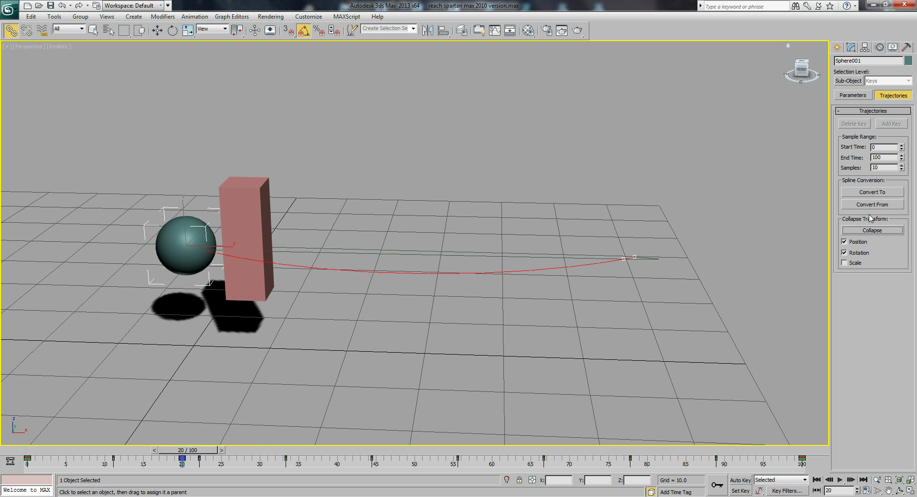
- Convert the sphere's trajectory from the new spline and delete the spline shape
left_click(872, 204)
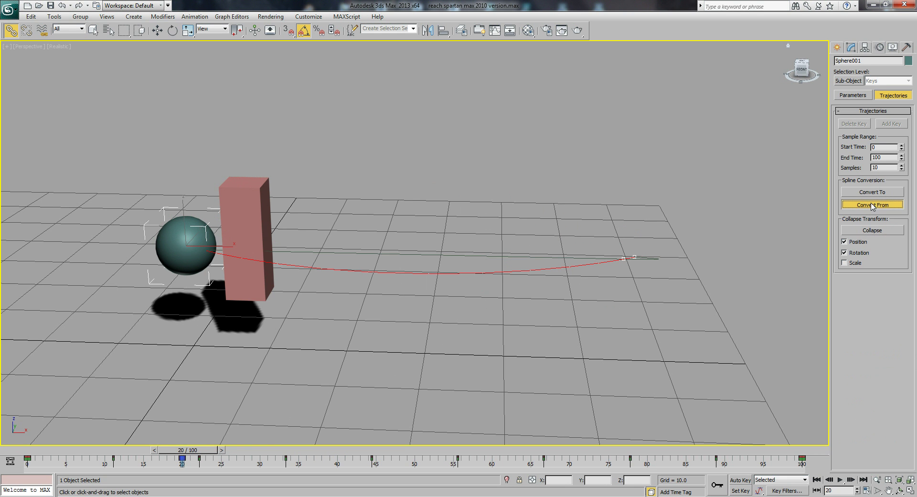
left_click(324, 252)
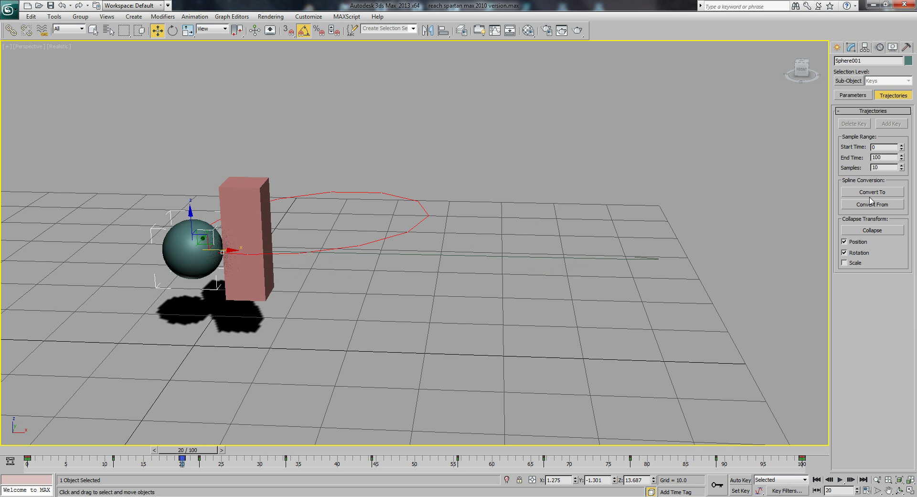
left_click(394, 254)
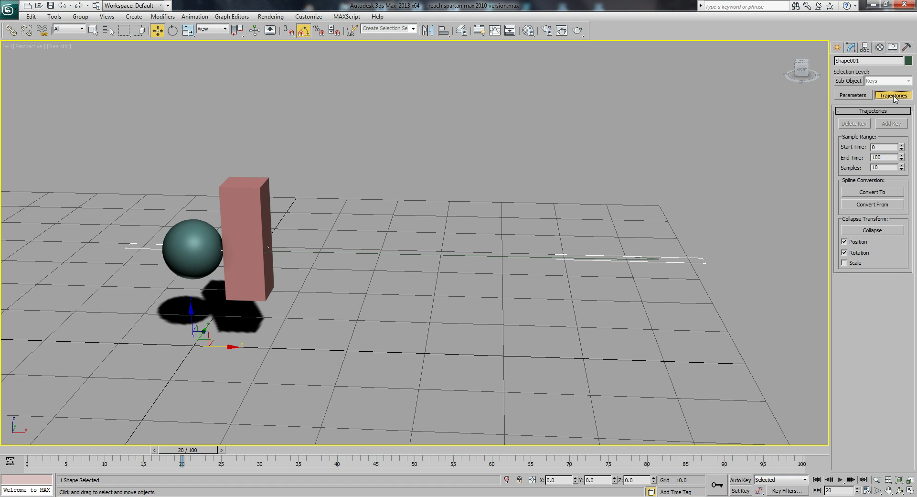
key("Delete")
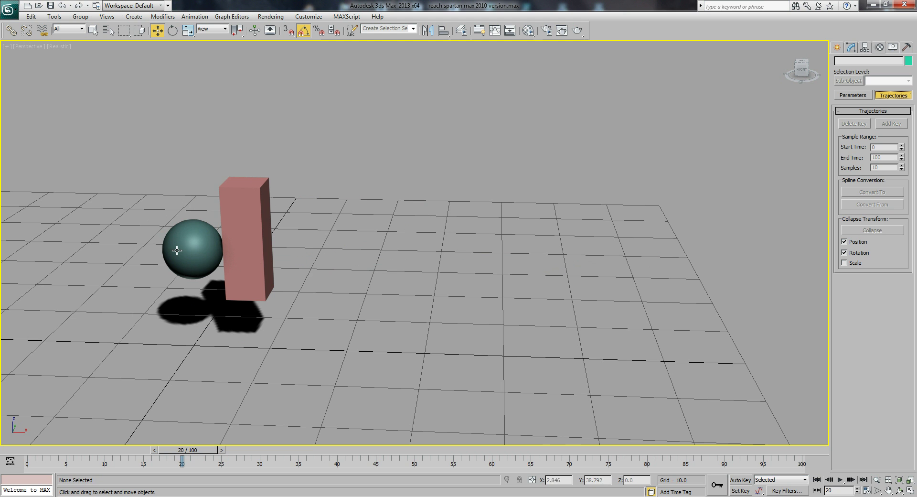
- Undo the deletions, the trajectory conversions and the sphere's link to the box
left_click(177, 250)
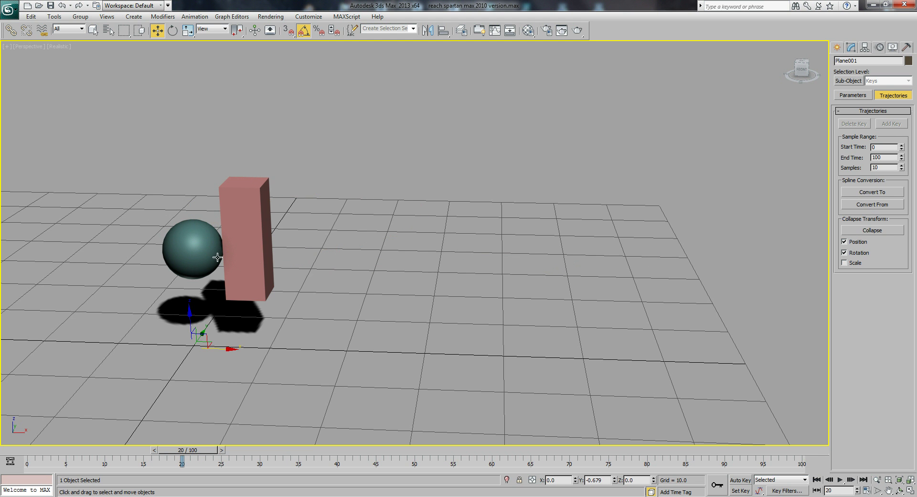
key("Delete")
key("ctrl+z")
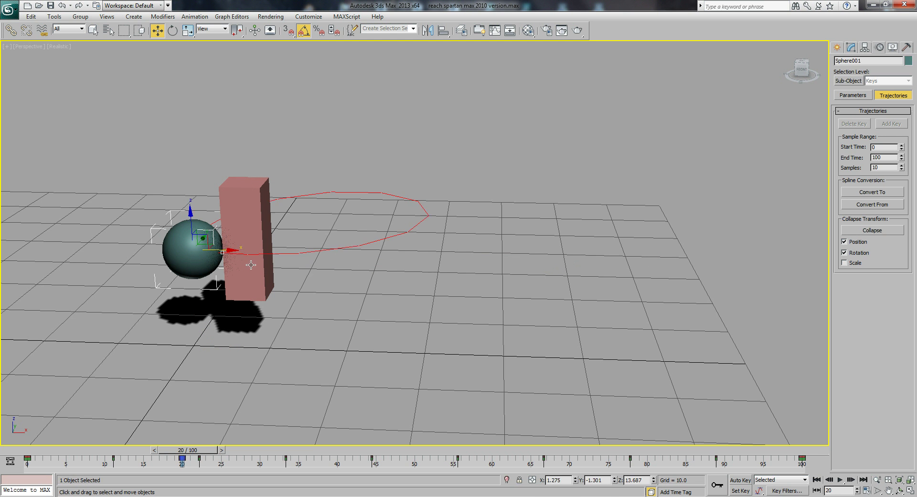
key("ctrl+z")
key("ctrl+y")
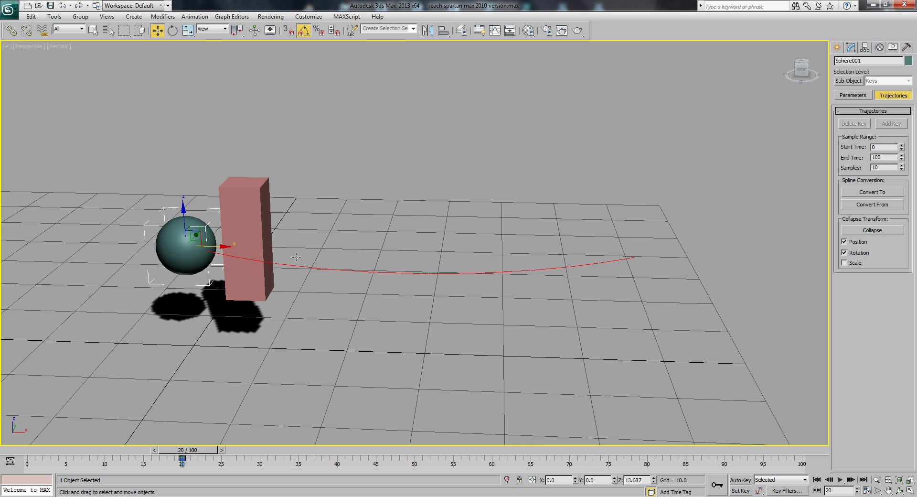
left_click(296, 257)
left_click(213, 252)
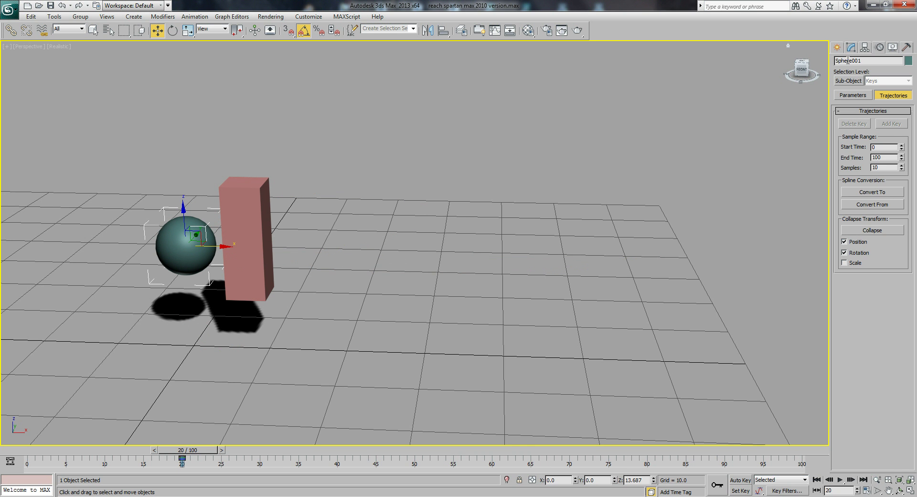
- Assign a Link Constraint controller to the sphere's Transform track in its motion parameters
left_click(860, 96)
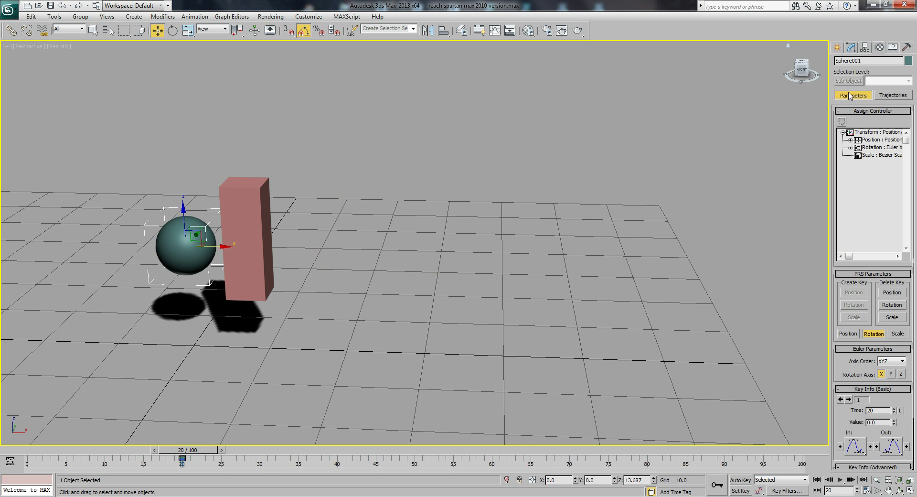
left_click(865, 132)
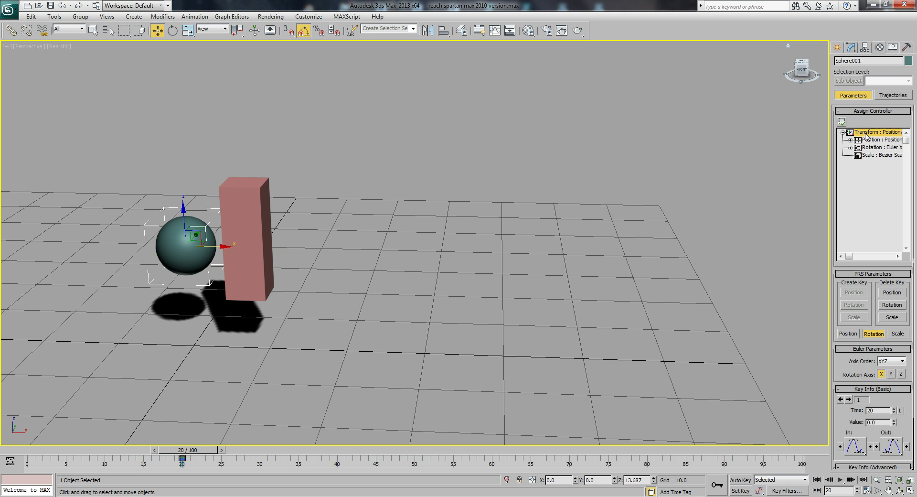
left_click(842, 123)
left_click(418, 196)
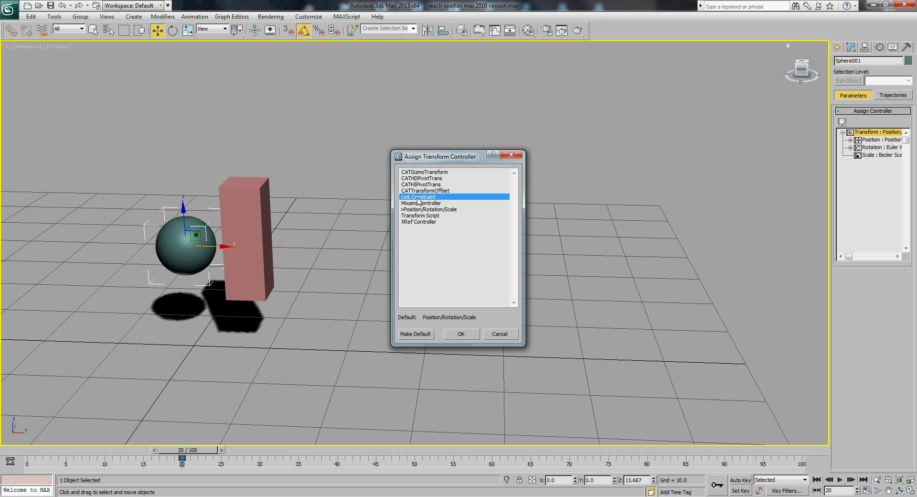
left_click(460, 334)
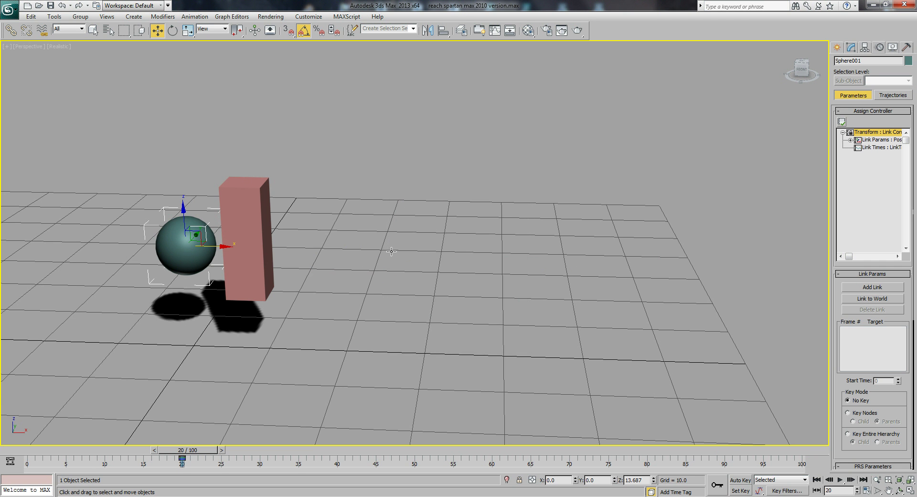
- Add the box as the target of the sphere's Link Constraint at frame 20
scroll(445, 262, "up", 3)
mouse_move(202, 451)
left_mouse_down()
mouse_move(421, 452)
mouse_move(202, 452)
left_mouse_up()
key("w")
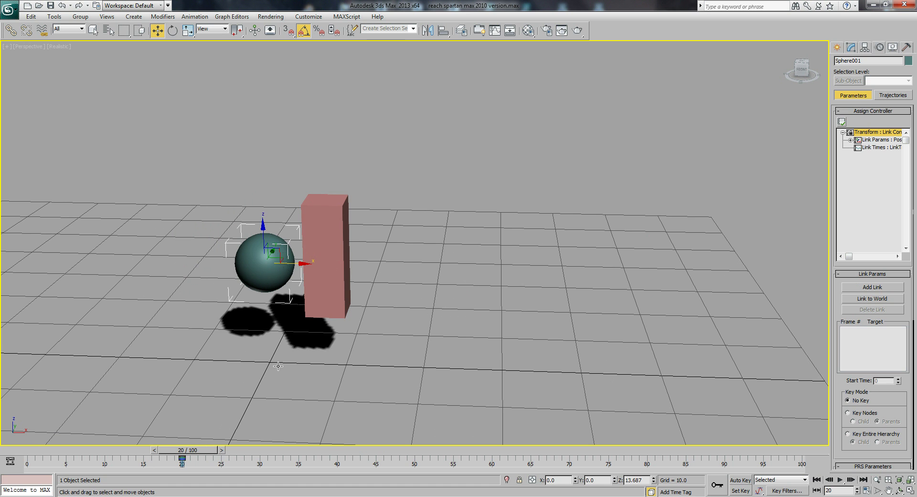
left_click(862, 288)
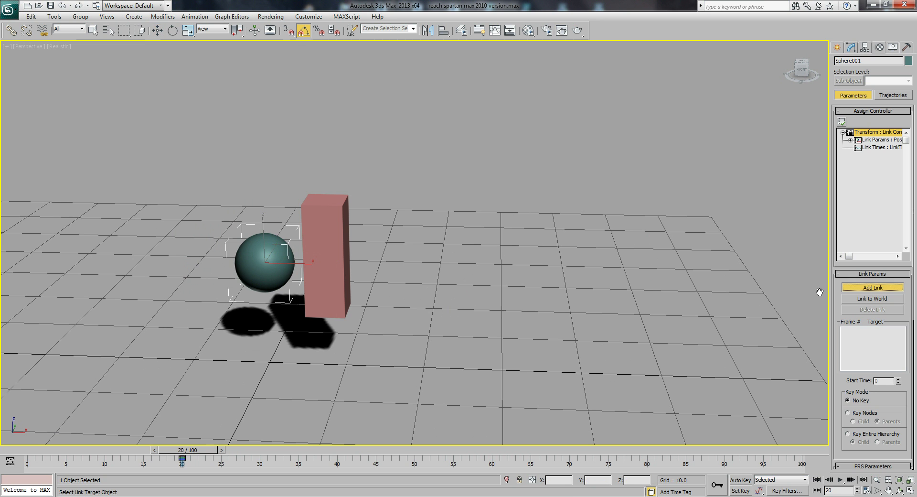
left_click(318, 245)
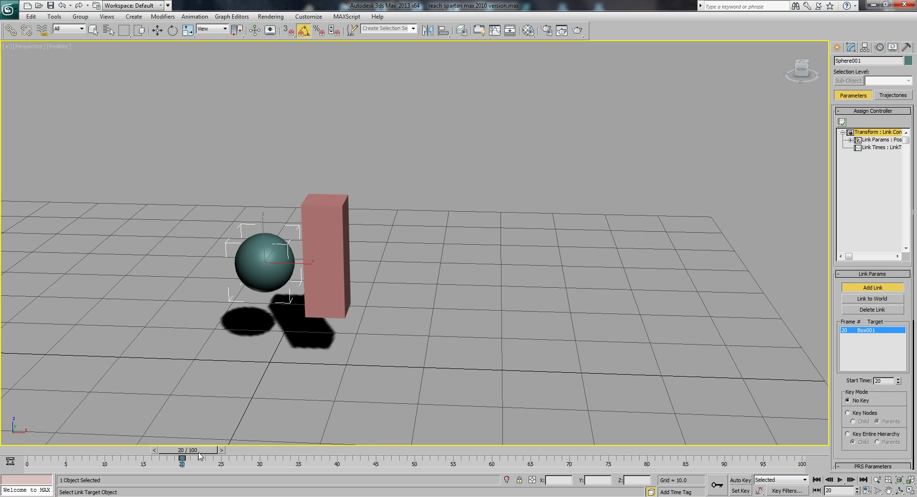
- Link the sphere to the world at frame 40 in its Link Constraint
left_click_drag(215, 450, 339, 452)
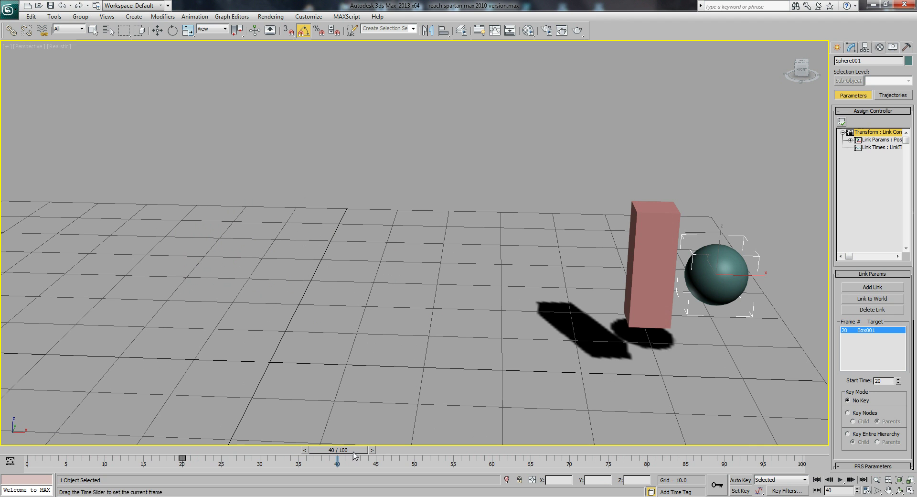
left_click(873, 287)
left_click(872, 299)
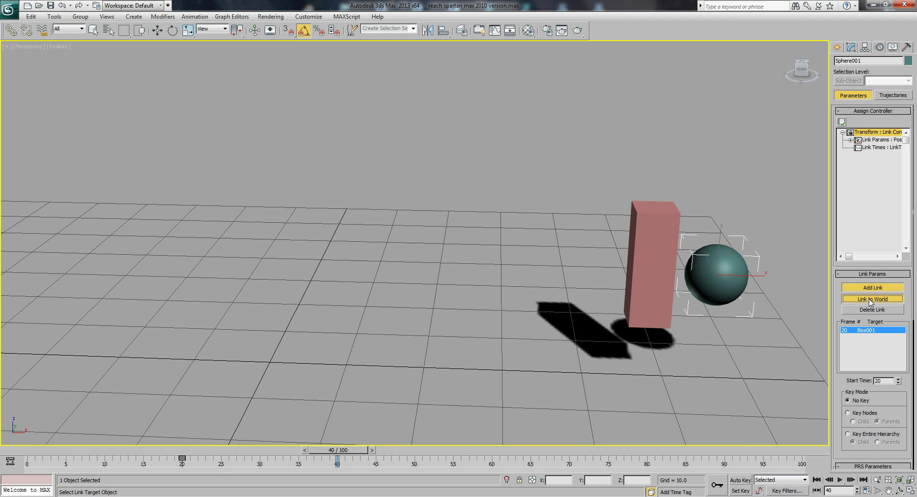
- Add a link to the world at frame 0 for the sphere
left_click_drag(339, 450, 27, 450)
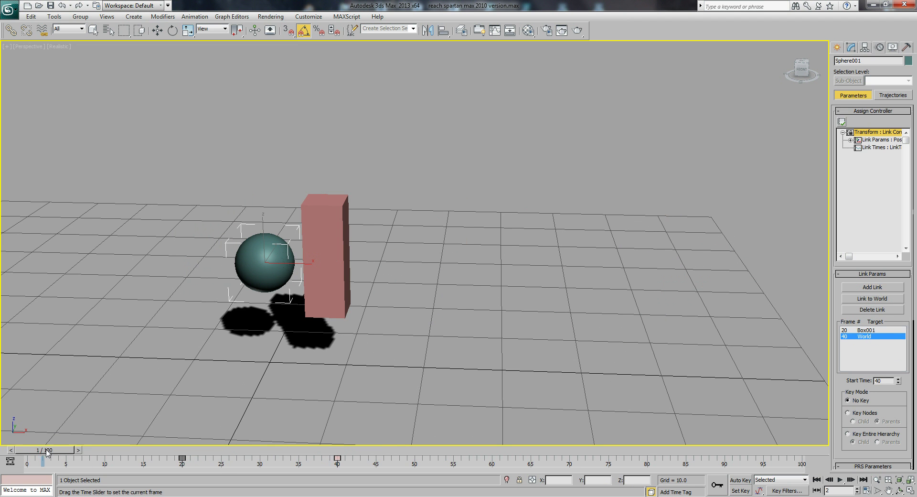
left_click(872, 299)
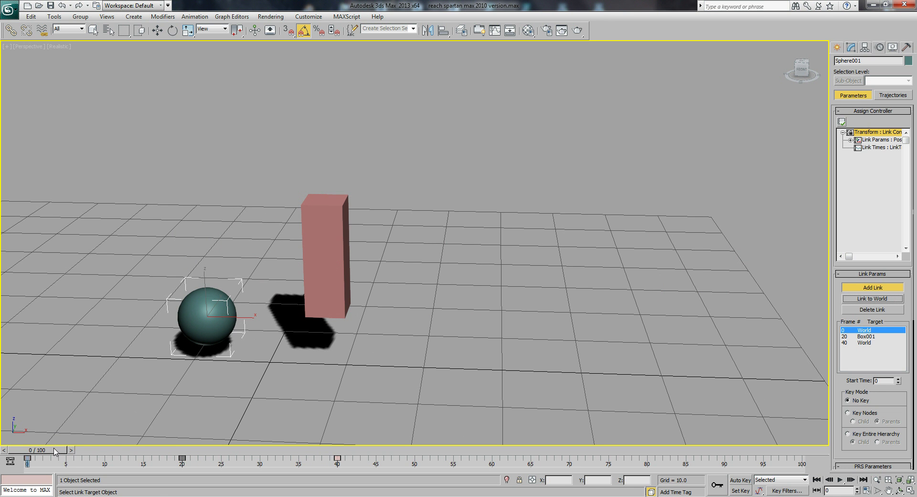
left_click_drag(55, 451, 34, 457)
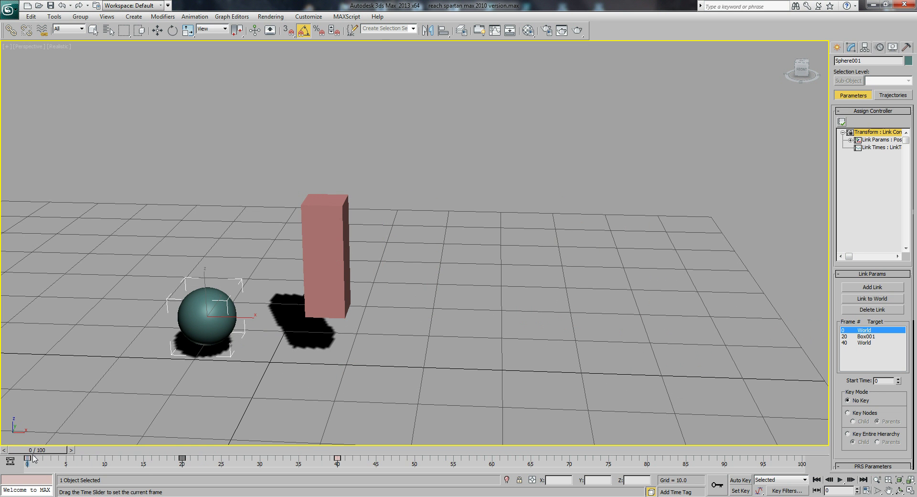
- Key the box at frame 45 with Auto Key and move it back along negative X and upward, away from the sphere
middle_click_drag(410, 334, 431, 277)
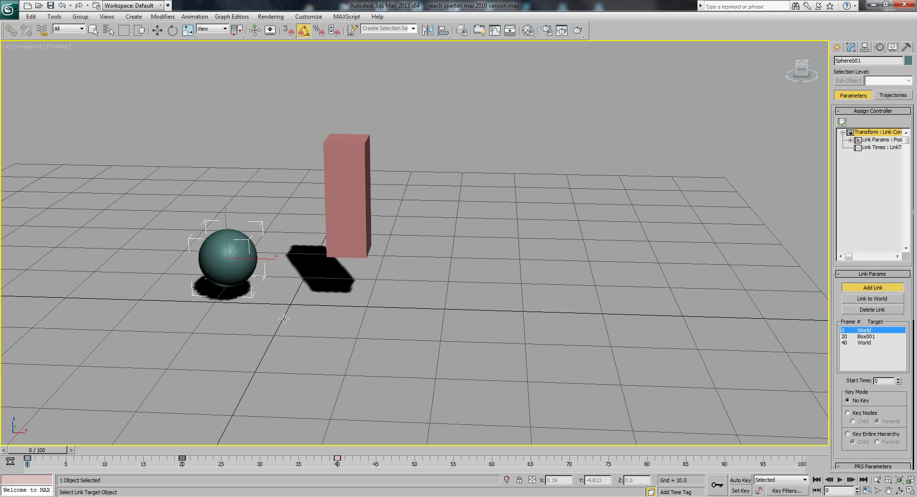
key("w")
left_click(328, 210)
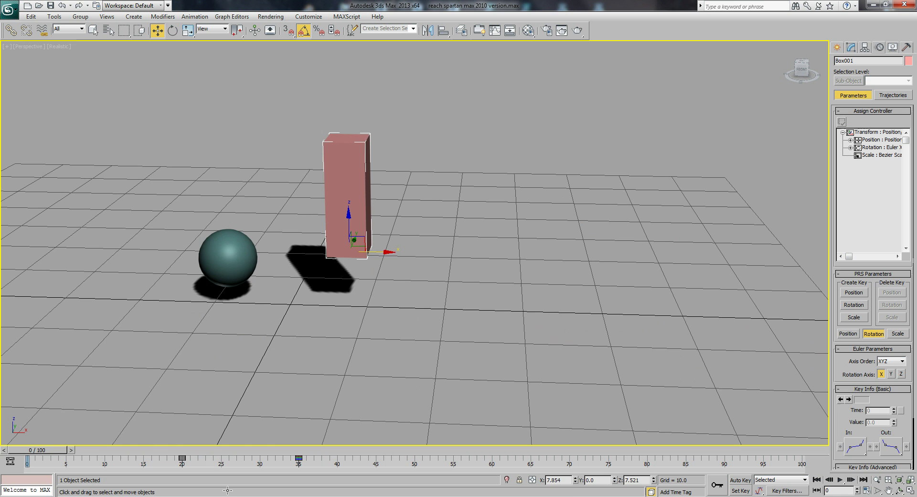
left_click_drag(62, 450, 398, 450)
key("n")
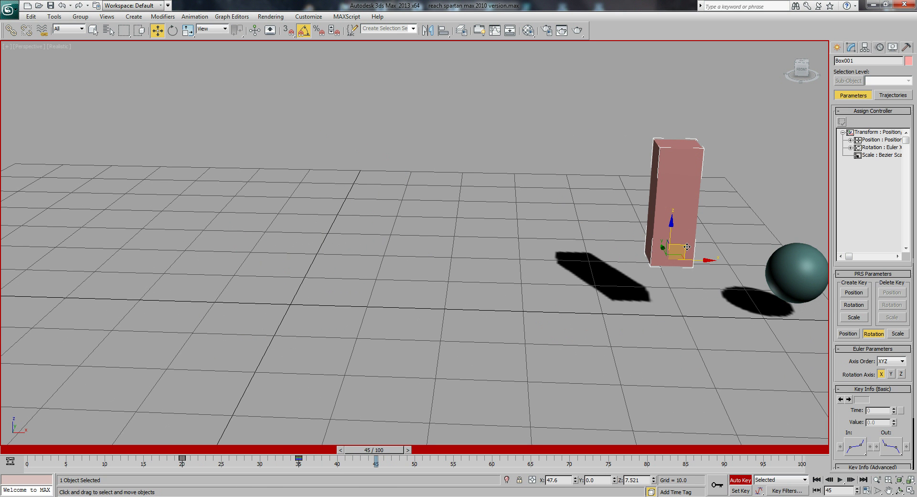
key("k")
left_click_drag(686, 249, 428, 168)
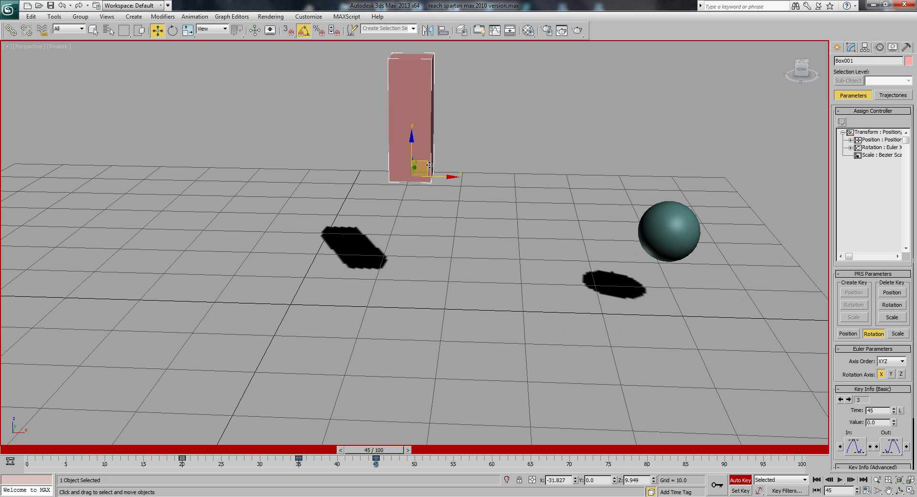
- Move the box's frame 45 key to frame 51, and raise the box further back along negative X at frame 50
left_click_drag(376, 458, 435, 457)
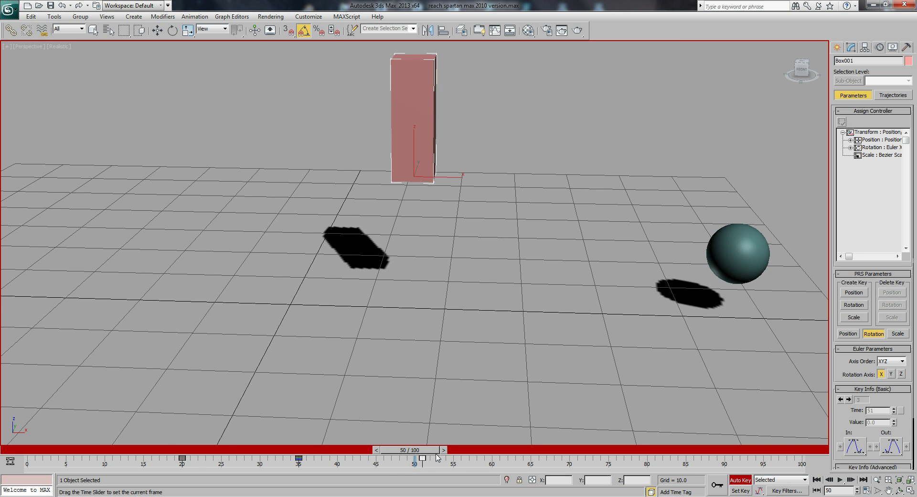
key("w")
middle_click_drag(438, 157, 438, 178)
left_click_drag(429, 183, 290, 122)
key("n")
- Turn Auto Key off and scrub between frames 42 and 44 to check the sphere's release from the box
key("n")
left_click_drag(428, 465, 373, 459)
key("n")
key("w")
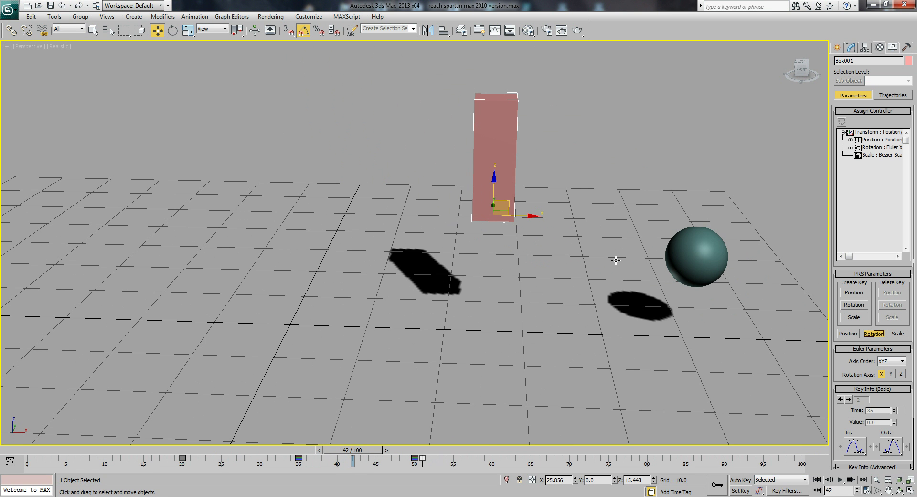
left_click(726, 254)
left_click(464, 165)
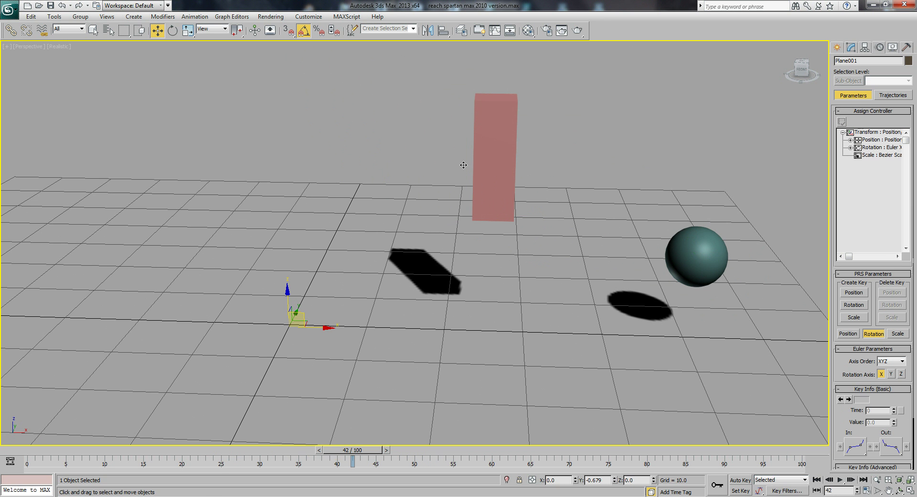
left_click_drag(362, 449, 384, 457)
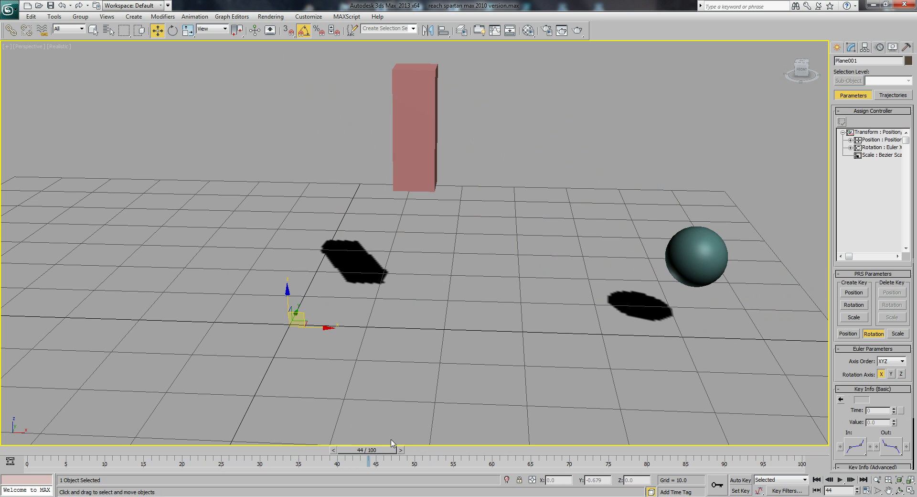
- Delete the sphere and the box from the scene
key("w")
left_click(678, 268)
left_click(430, 118, "ctrl")
key("Delete")
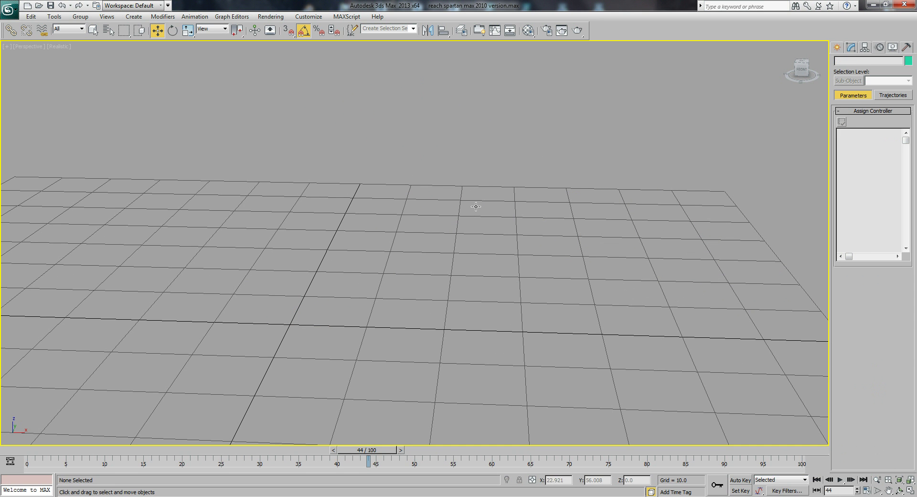
- Make Layer001 the current layer and unhide it to bring back the armored character
left_click(392, 155)
left_click(462, 30)
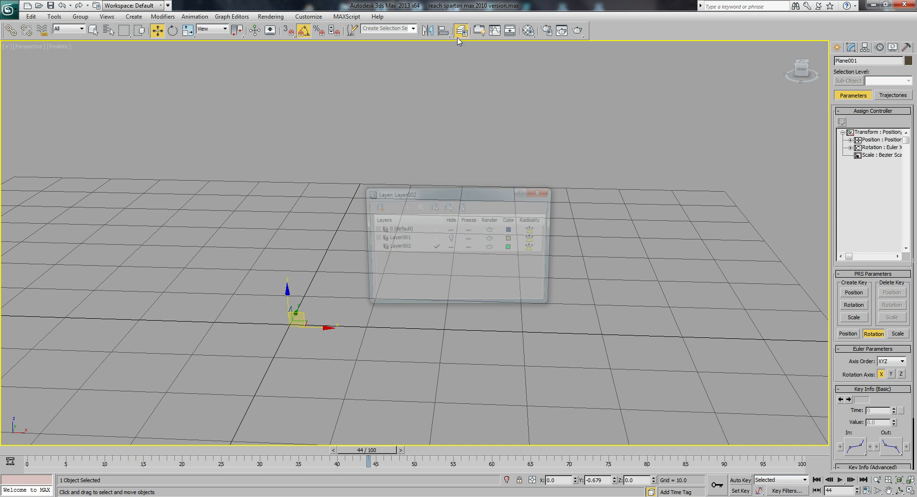
left_click(438, 249)
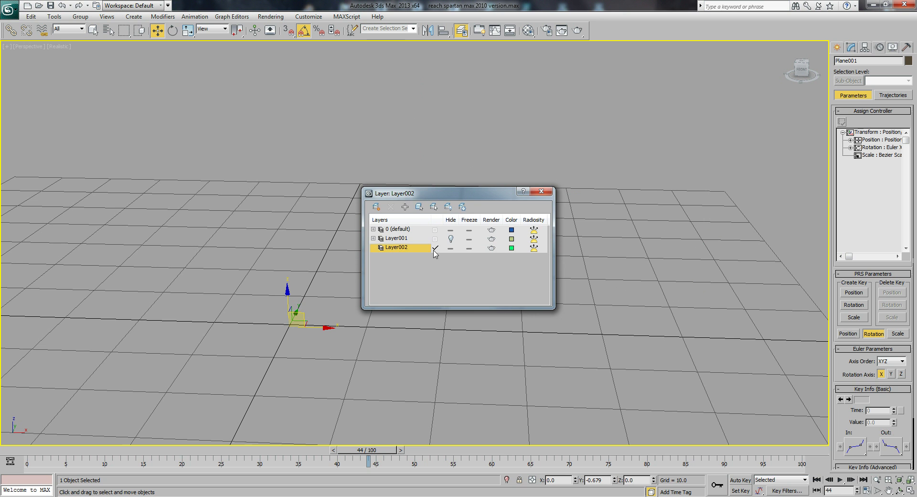
left_click(436, 238)
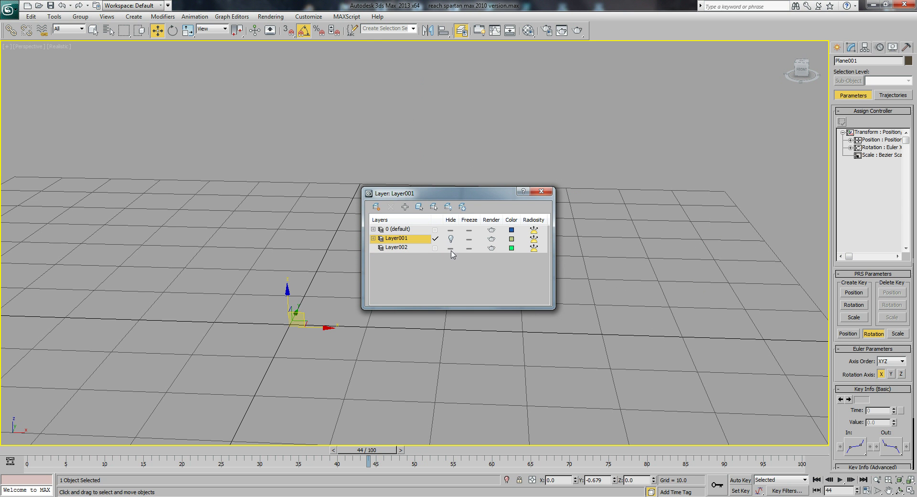
left_click(451, 239)
left_click(542, 191)
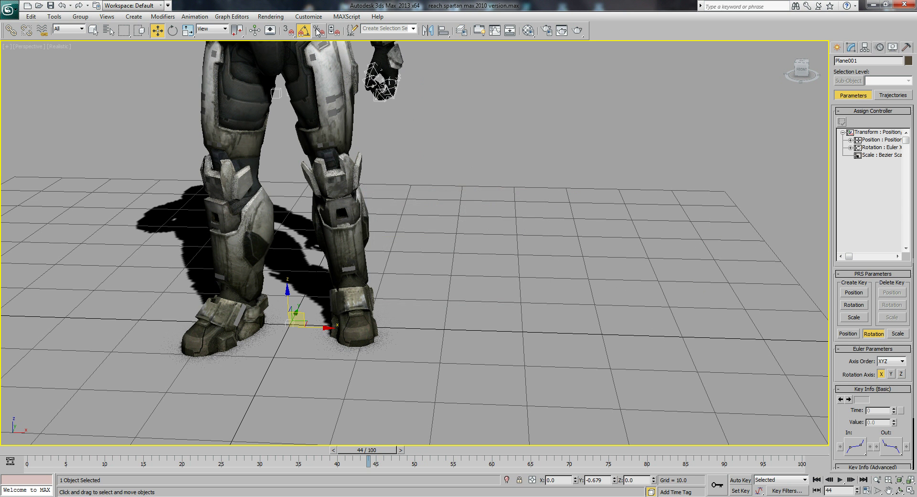
- Scrub the character's animation between frames 21 and 36 to examine the hand reaching for the chest-mounted knife
middle_click_drag(301, 96, 405, 357)
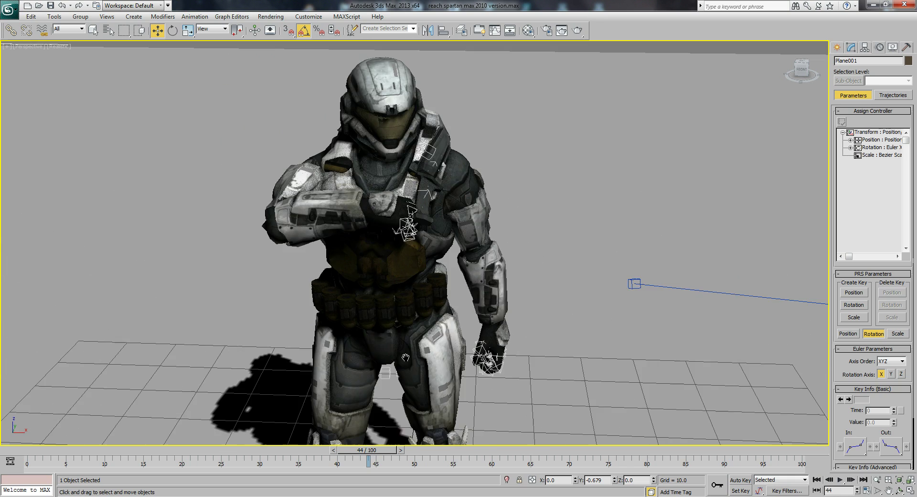
scroll(417, 211, "up", 6)
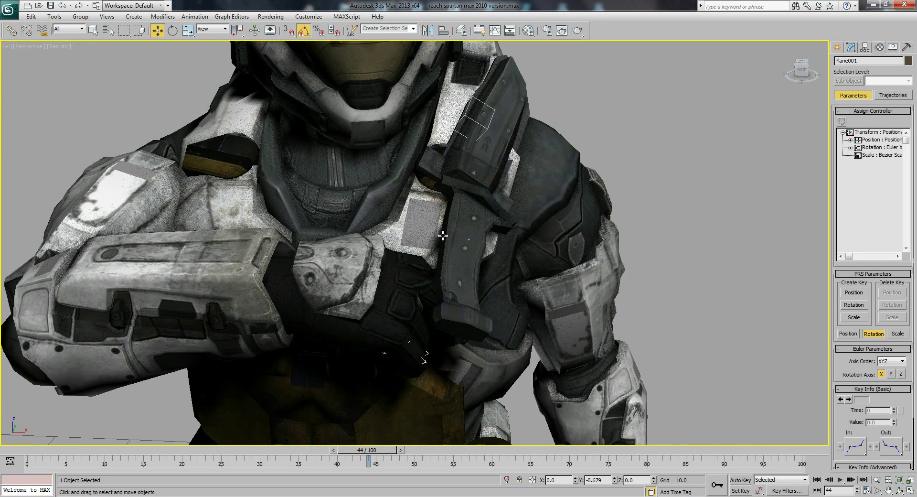
left_click_drag(367, 444, 211, 428)
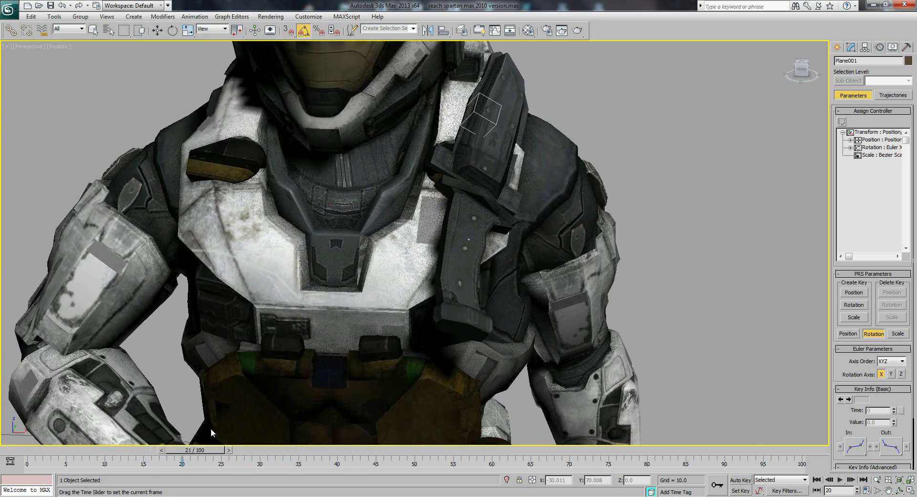
key("w")
scroll(276, 307, "down", 8)
scroll(355, 295, "up", 8)
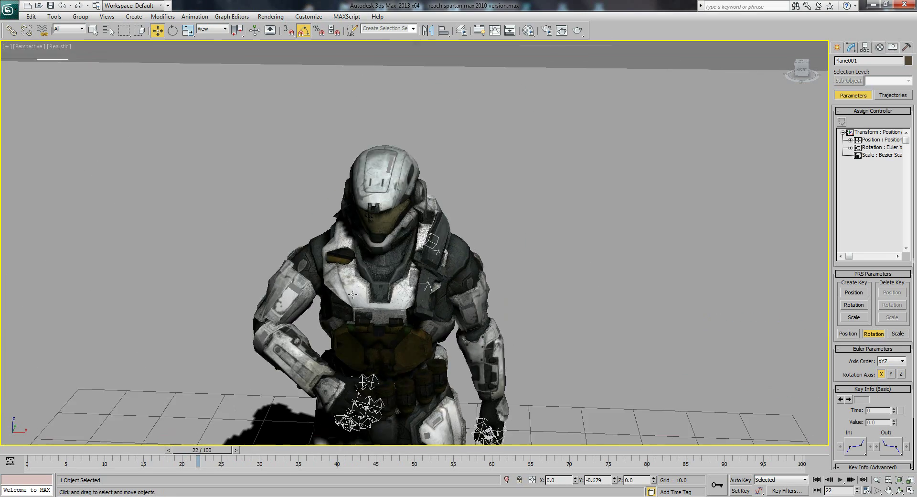
middle_click_drag(355, 294, 398, 218)
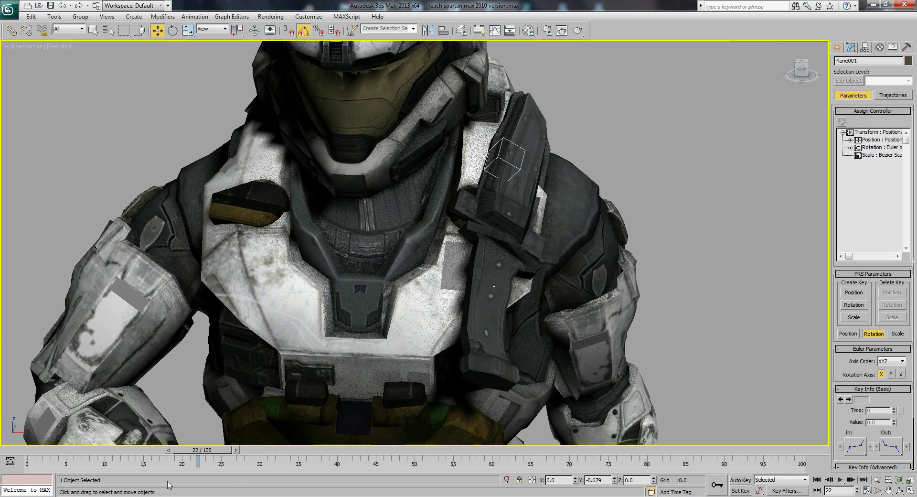
left_click_drag(211, 451, 275, 452)
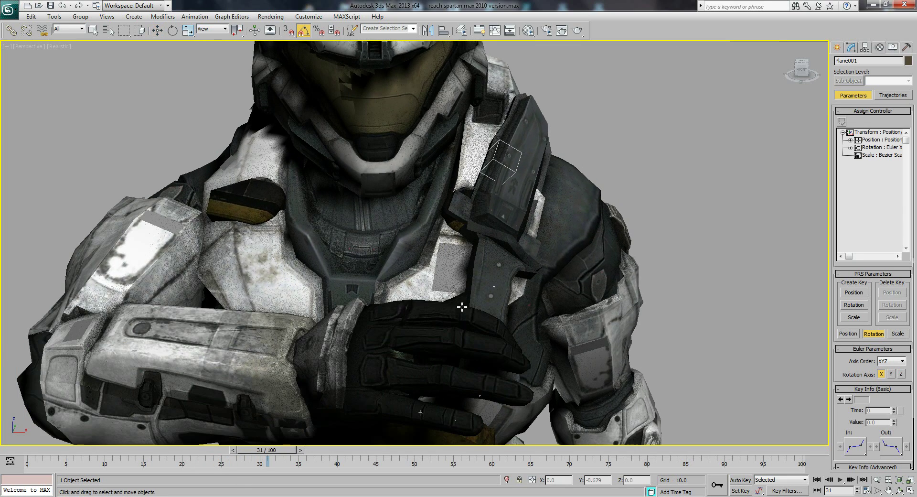
key("w")
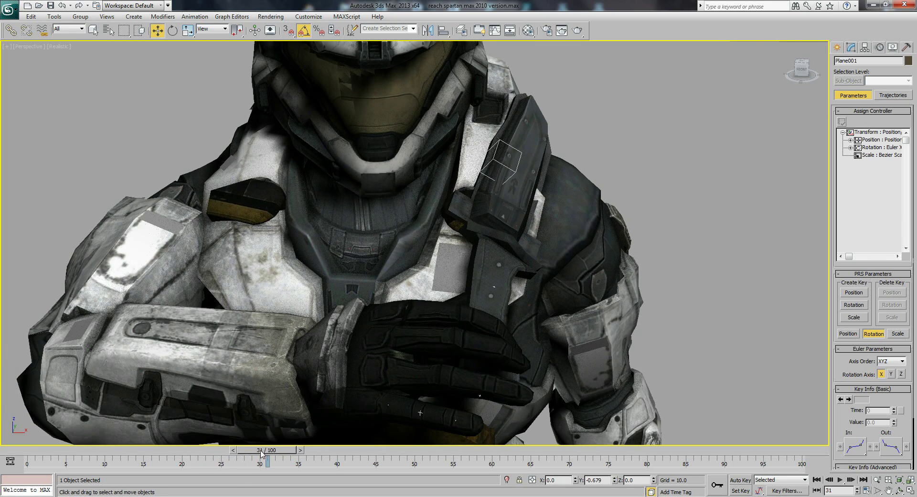
left_click_drag(267, 450, 302, 450)
key("w")
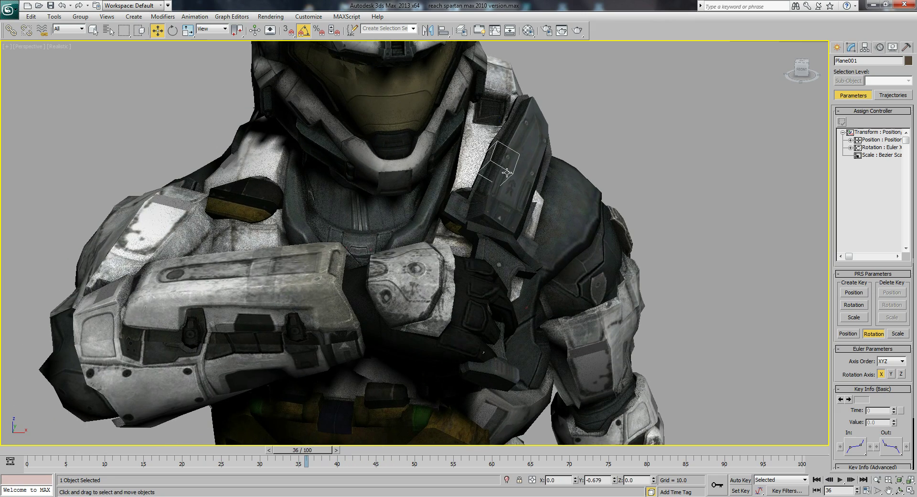
- Freeze the character's undersuit body mesh
left_click(507, 172)
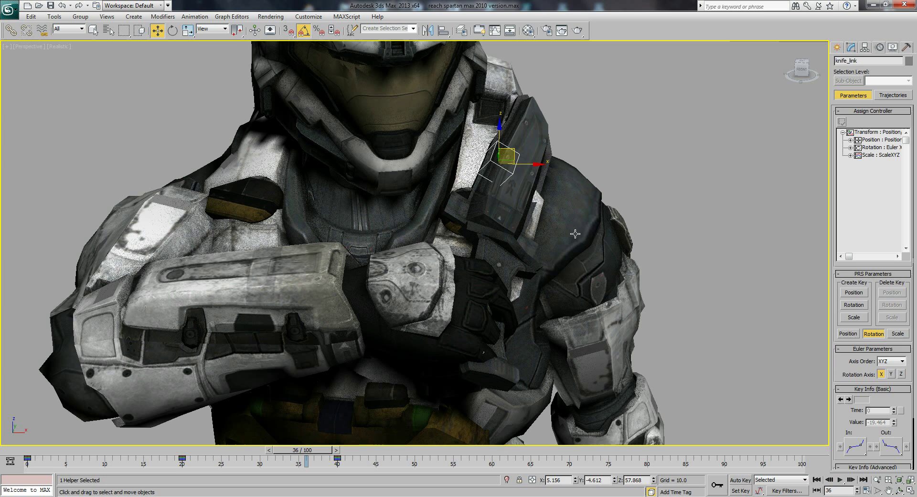
left_click(569, 215, "ctrl")
right_click(407, 104)
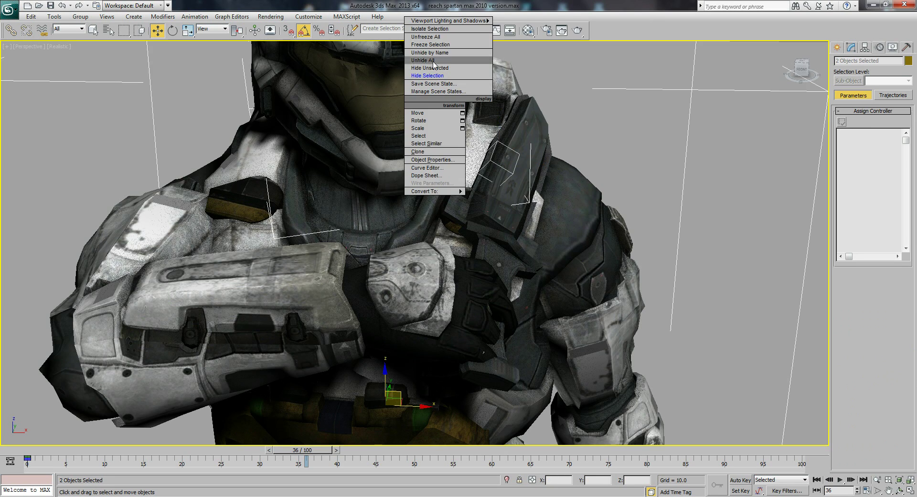
left_click(444, 39)
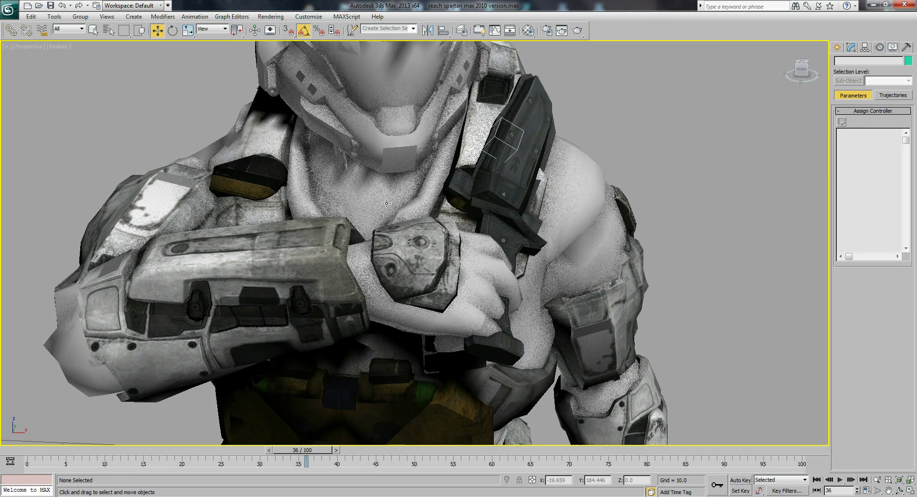
- Select the character's armor meshes in wireframe display and freeze them
key("F3")
left_click_drag(261, 168, 264, 173)
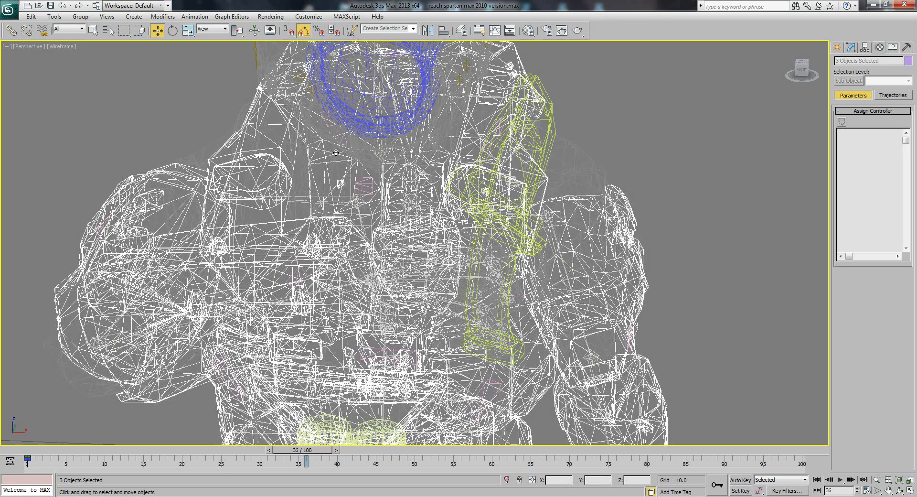
left_click(358, 116, "ctrl")
right_click(350, 109)
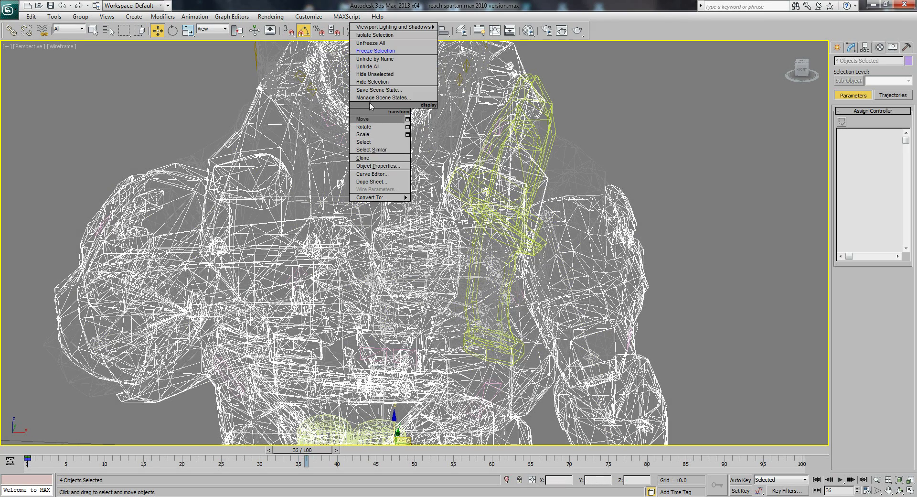
left_click(376, 51)
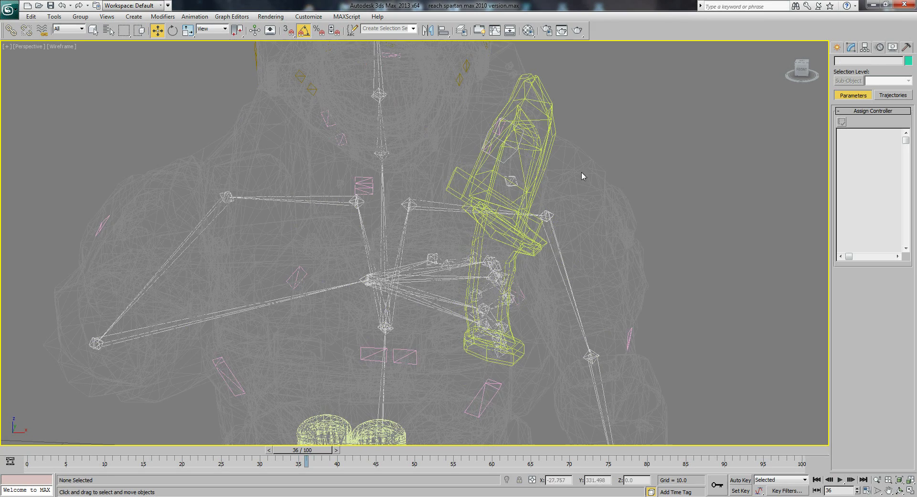
- Freeze the knife_standard1 mesh and the body_illumination mesh
key("F3")
left_click(548, 152)
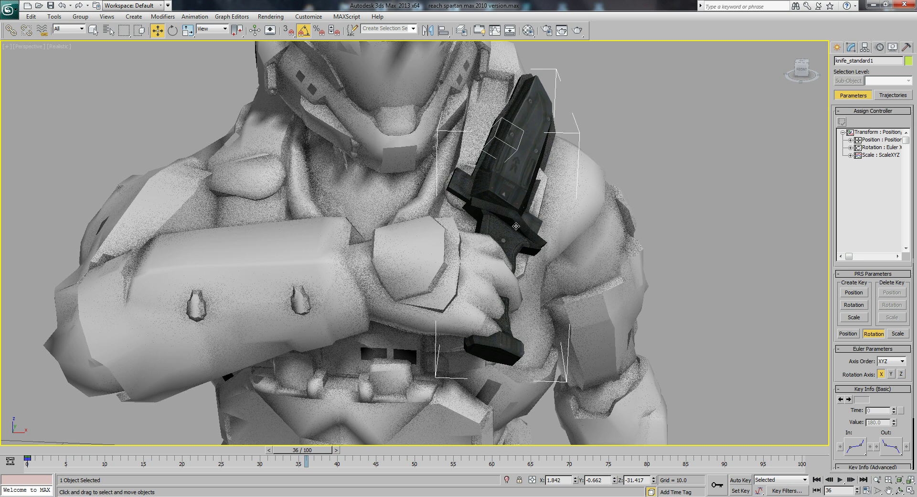
key("F3")
right_click(521, 229)
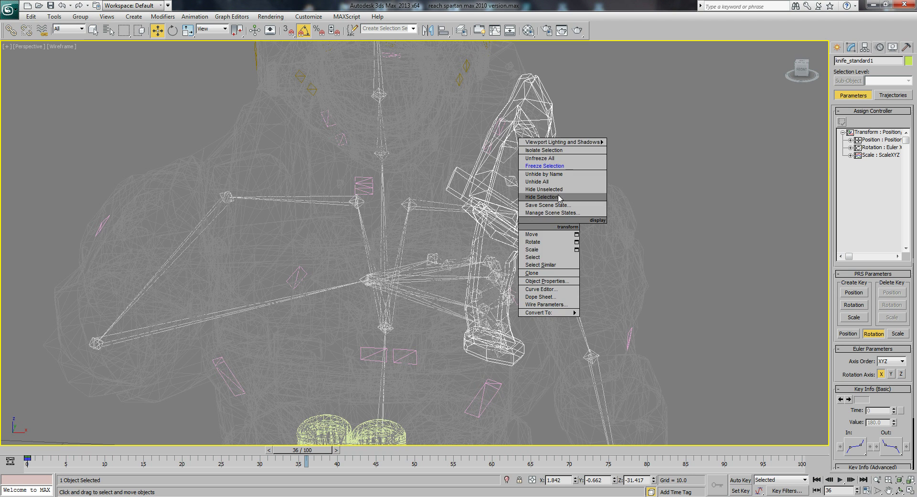
left_click(542, 171)
right_click(364, 180)
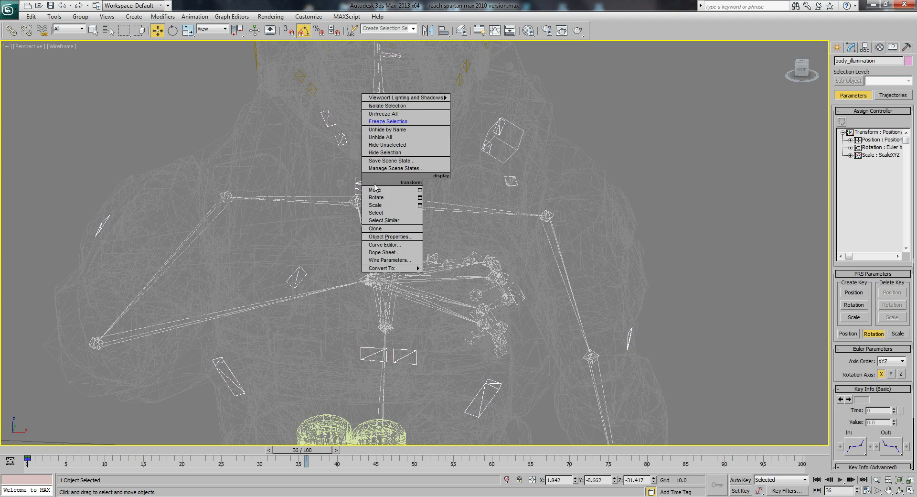
left_click(388, 121)
- Freeze the remaining belt, knee armor and helmet light meshes together
scroll(333, 267, "down", 8)
left_click(362, 293)
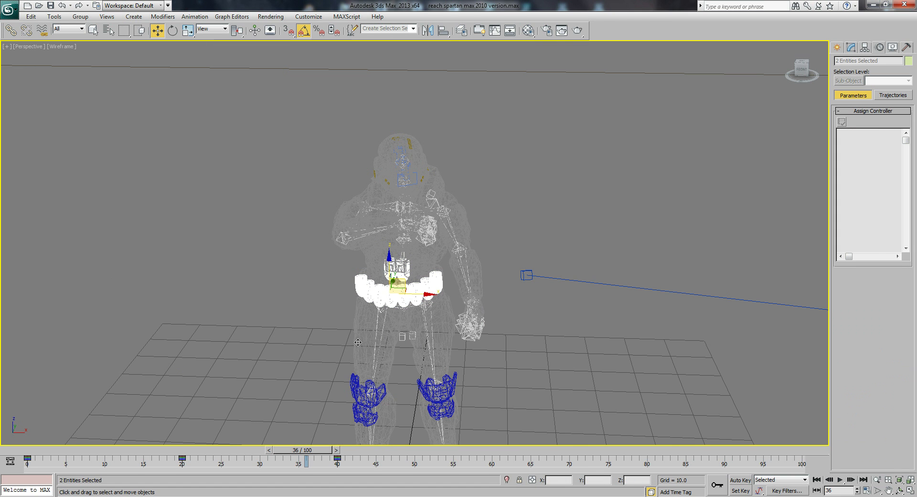
left_click_drag(358, 417, 358, 418, "ctrl")
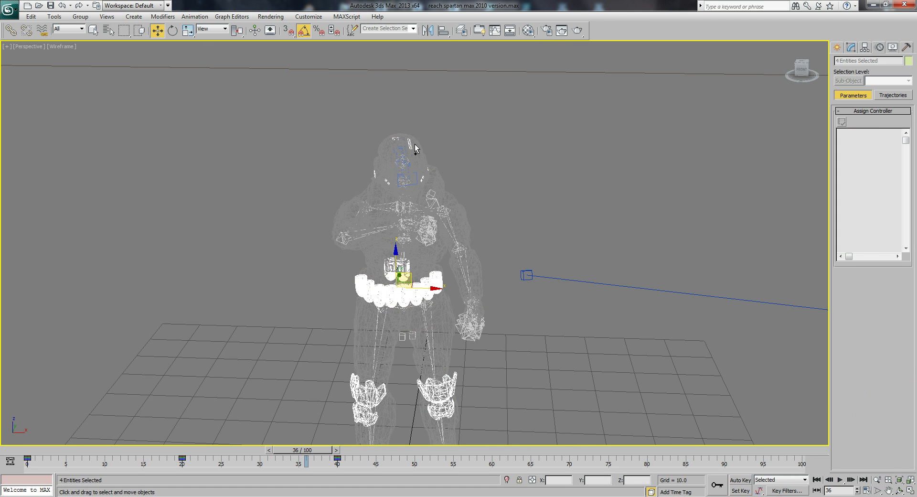
right_click(415, 145)
left_click(430, 94)
- Restore the shaded Realistic display without edged faces and frame the knife on the character's chest close up
middle_click_drag(396, 230, 446, 235)
key("F3")
key("F4")
scroll(450, 230, "up", 8)
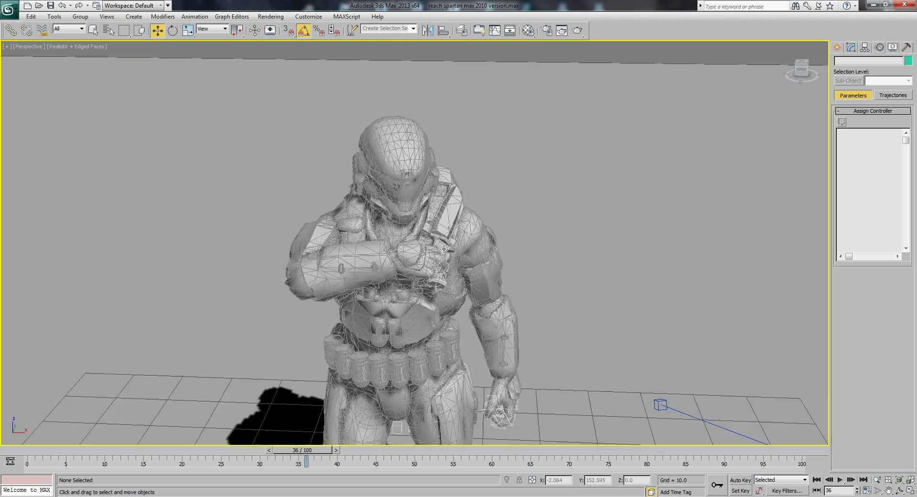
scroll(457, 278, "up", 3)
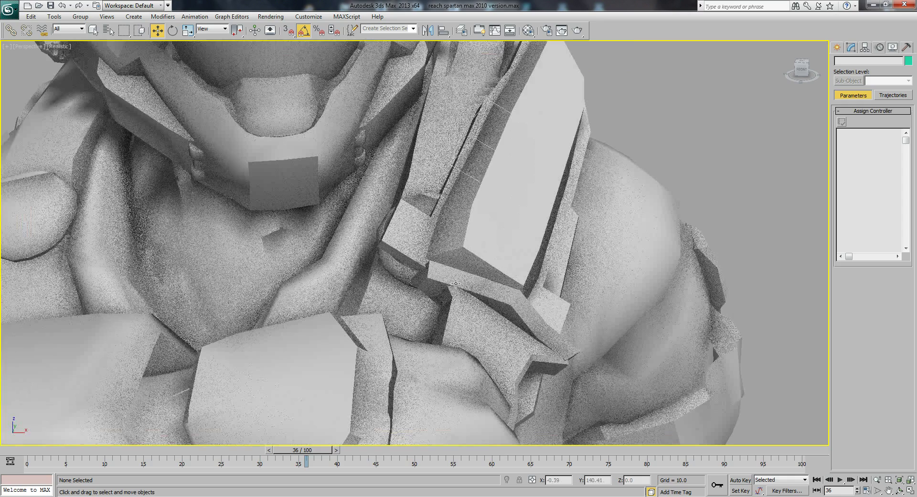
middle_click_drag(368, 318, 429, 293)
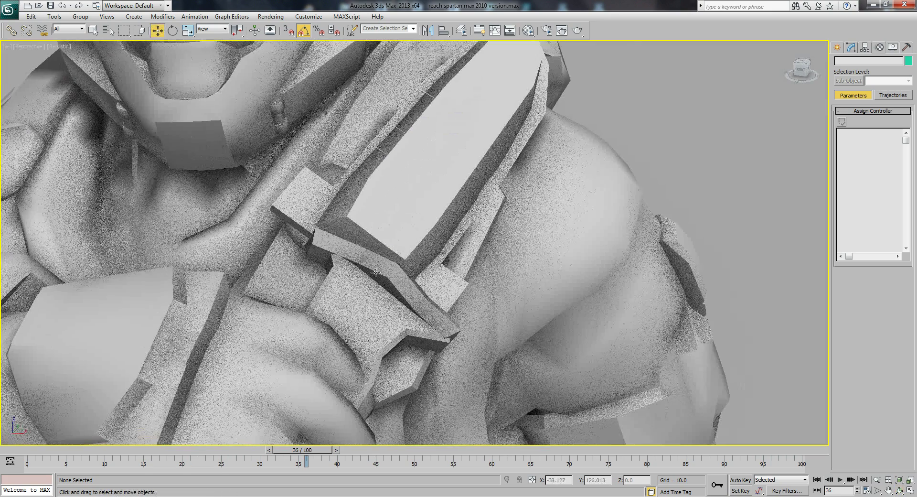
- Select the prop_knife helper in wireframe display, restore the shaded view and frame the knife on the character's chest
key("F4")
key("F3")
left_click(329, 375)
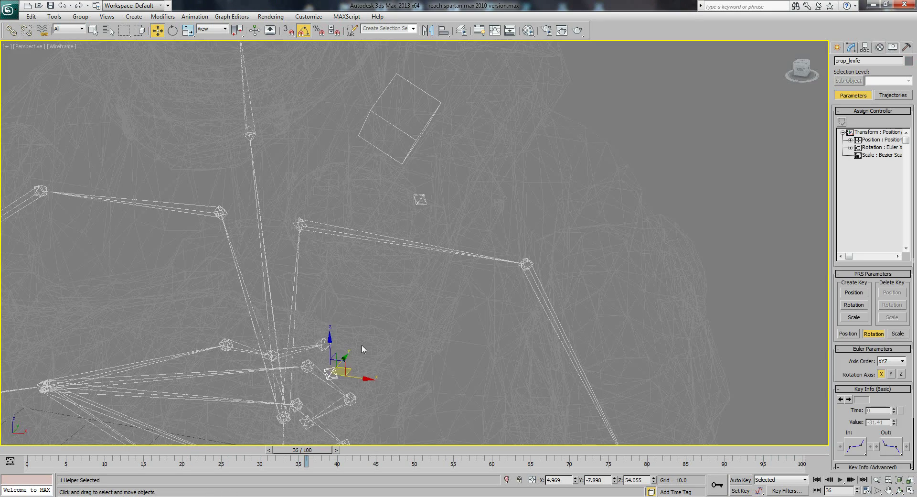
key("F3")
key("z")
scroll(440, 213, "down", 5)
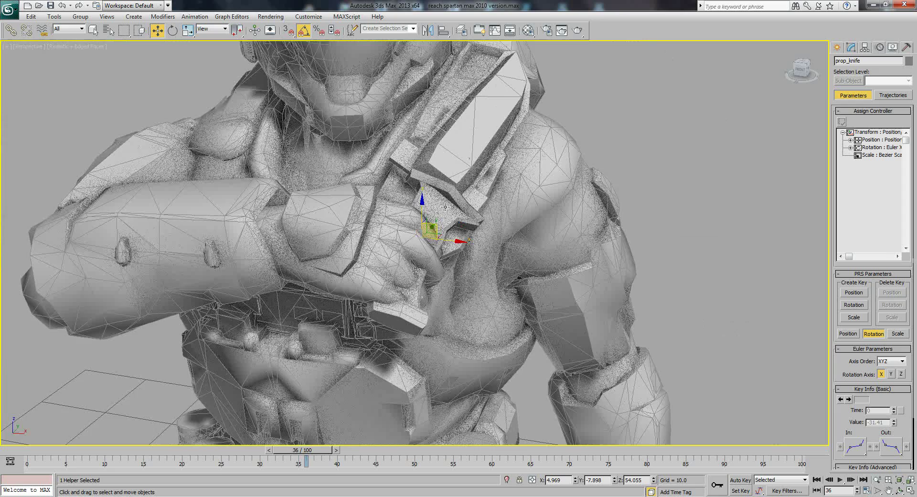
scroll(431, 256, "up", 2)
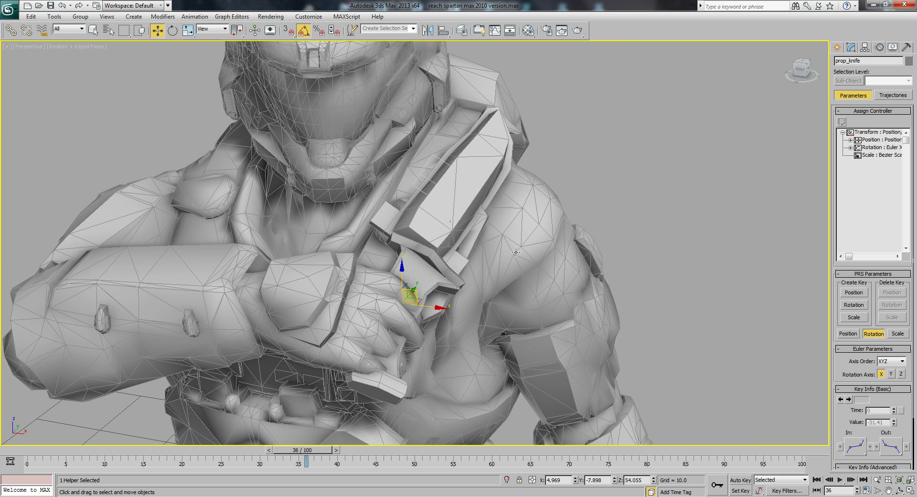
- Assign a Link Constraint as the transform controller of the prop_knife helper
left_click(861, 133)
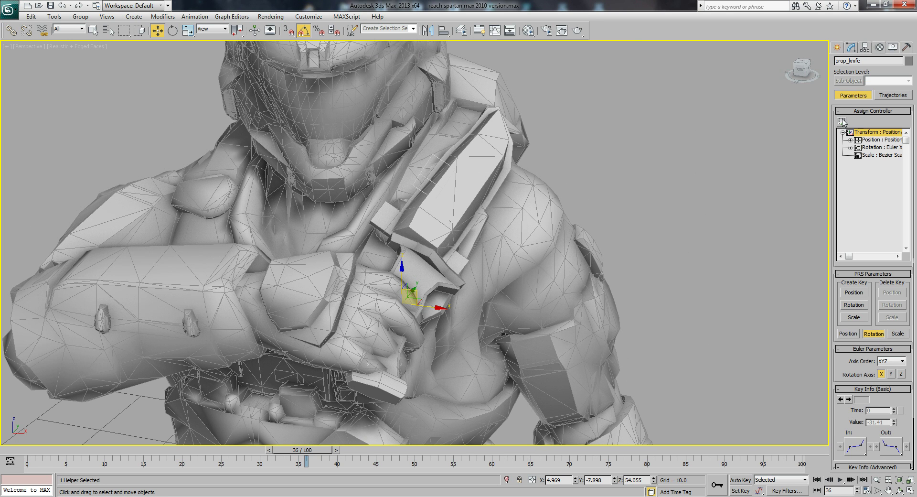
left_click(842, 121)
left_click(432, 196)
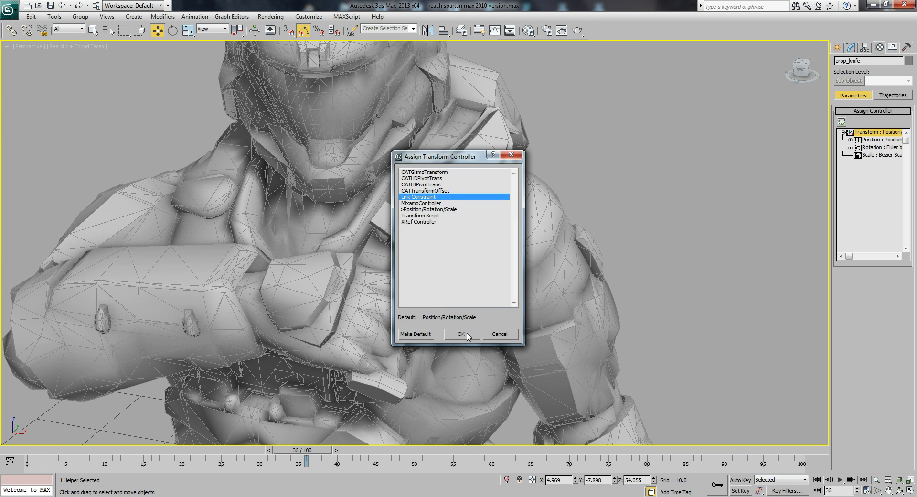
left_click(467, 336)
- Add knife_link as the link target of prop_knife at frame 20
left_click_drag(305, 453, 194, 478)
key("w")
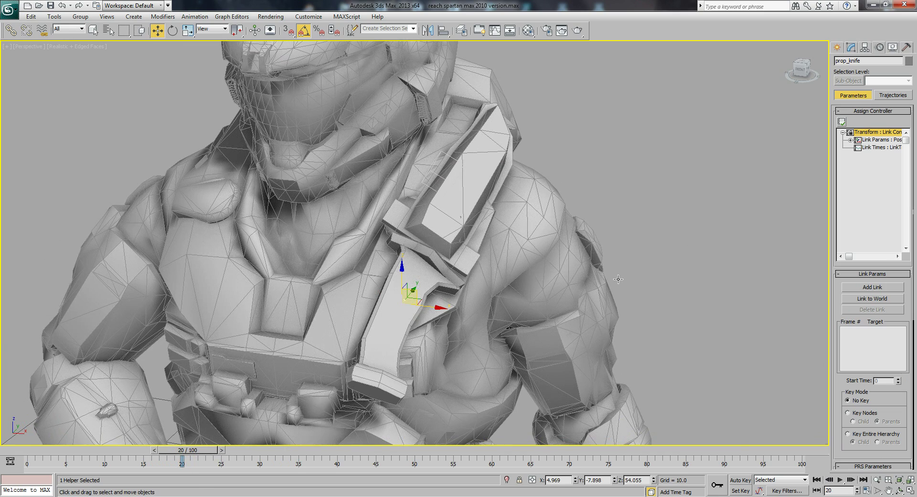
key("F3")
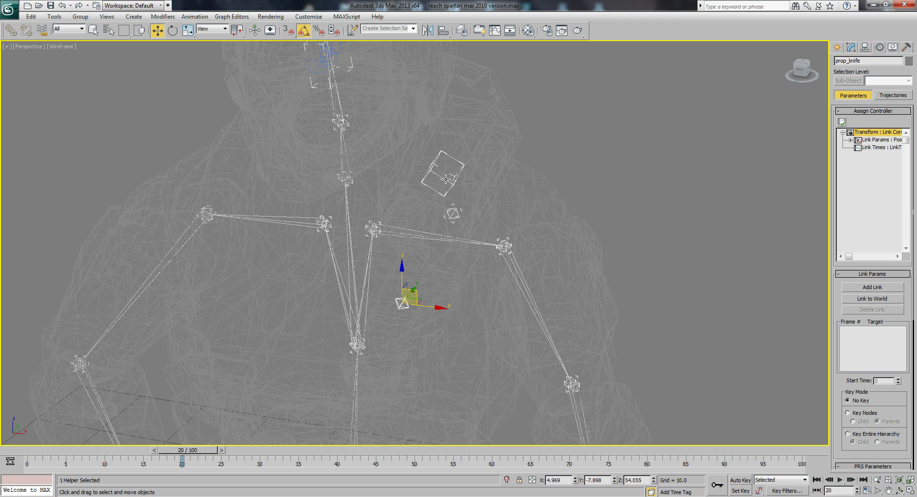
left_click(872, 287)
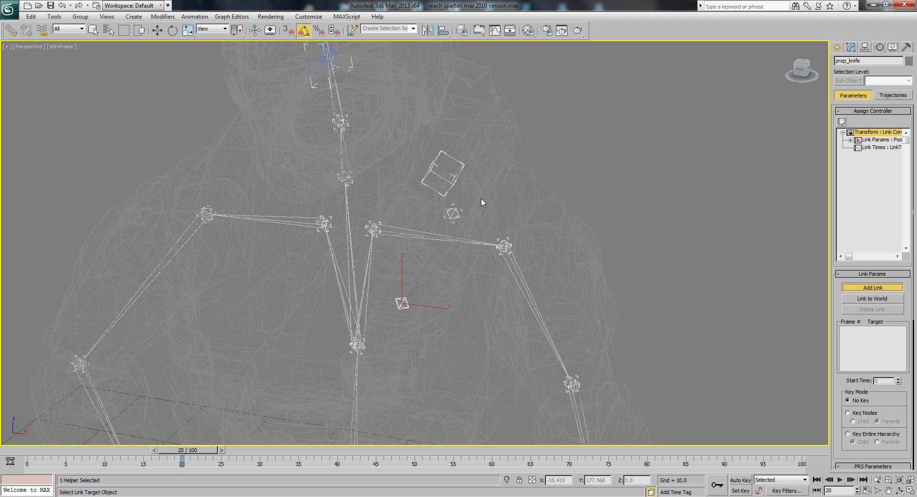
left_click(447, 180)
key("F3")
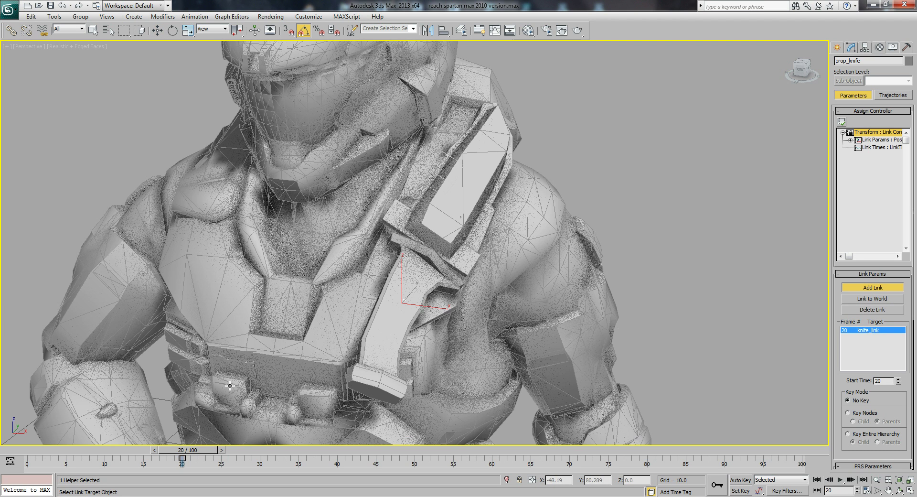
- Try linking prop_knife to the world at frame 0 and undo that link
left_click_drag(204, 444, 34, 452)
left_click(872, 287)
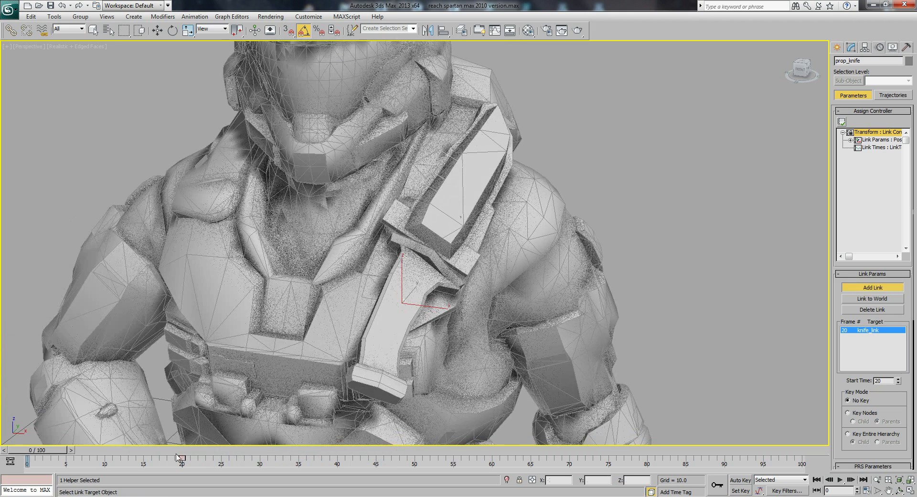
key("F3")
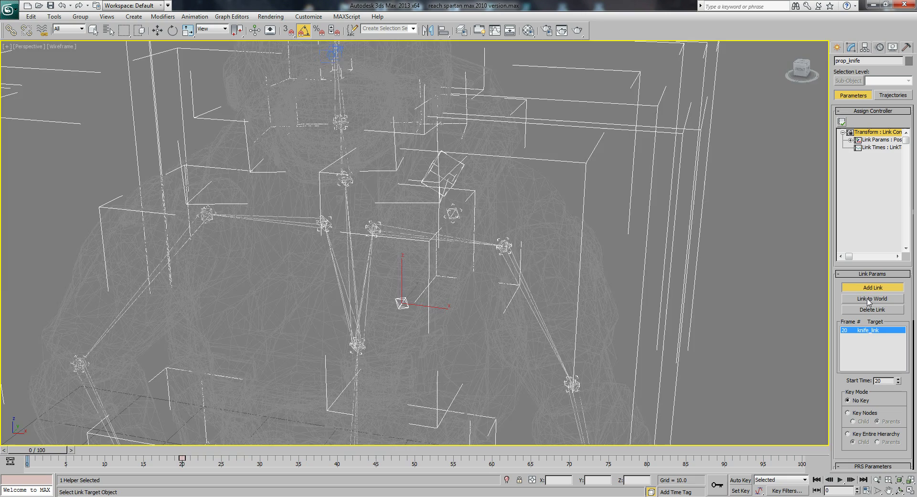
key("F3")
left_click(868, 299)
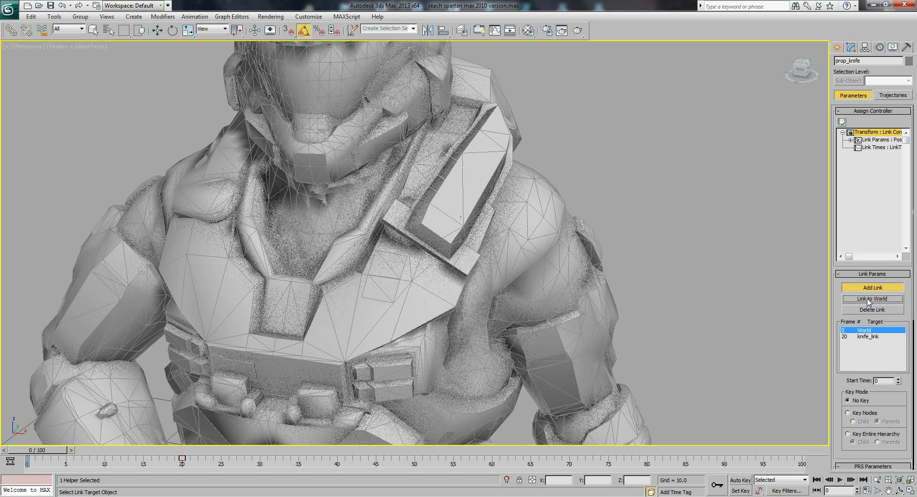
key("ctrl+z")
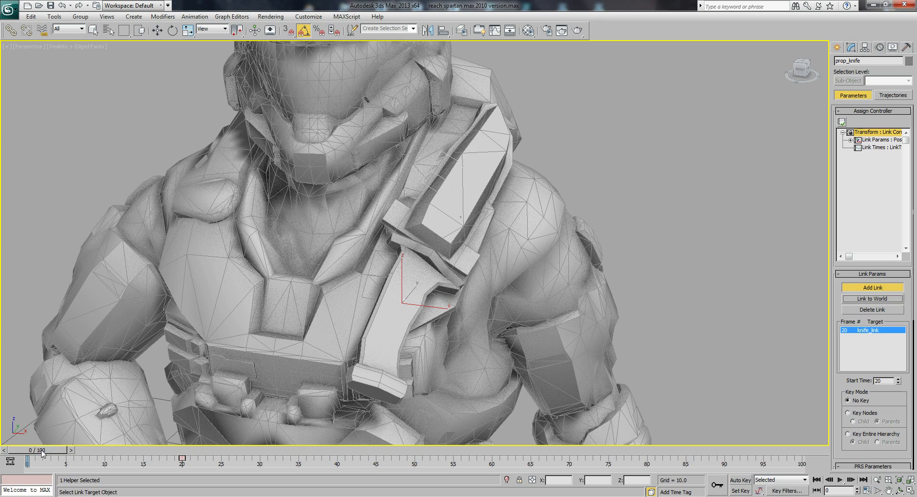
- Add Bip01 R Hand as the link target of prop_knife at frame 40 and finish adding links
left_click_drag(46, 449, 337, 451)
left_click(873, 287)
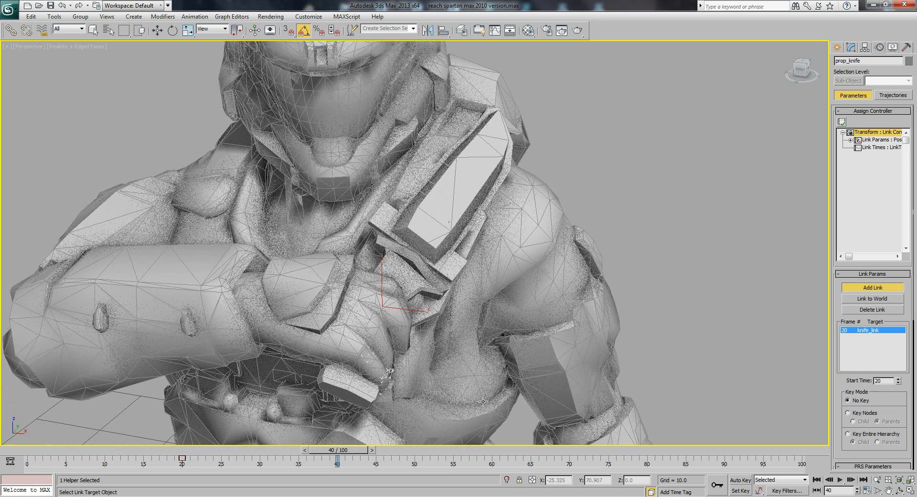
key("F3")
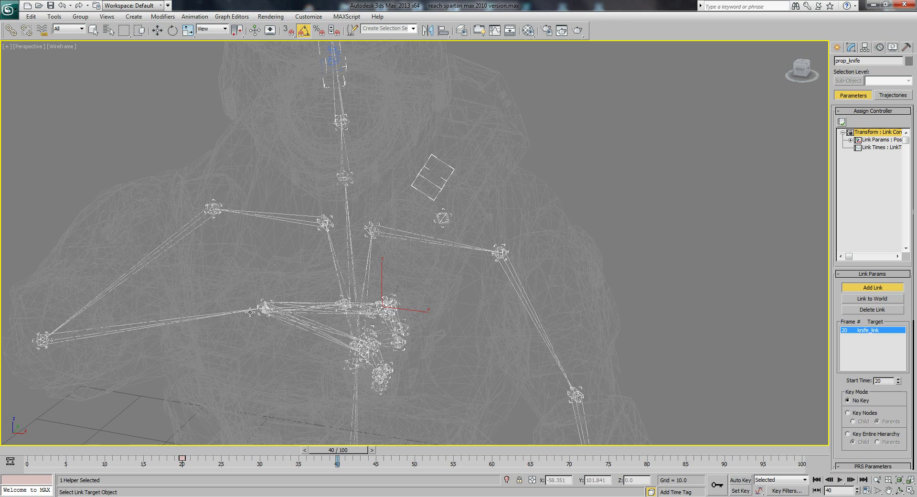
key("F3")
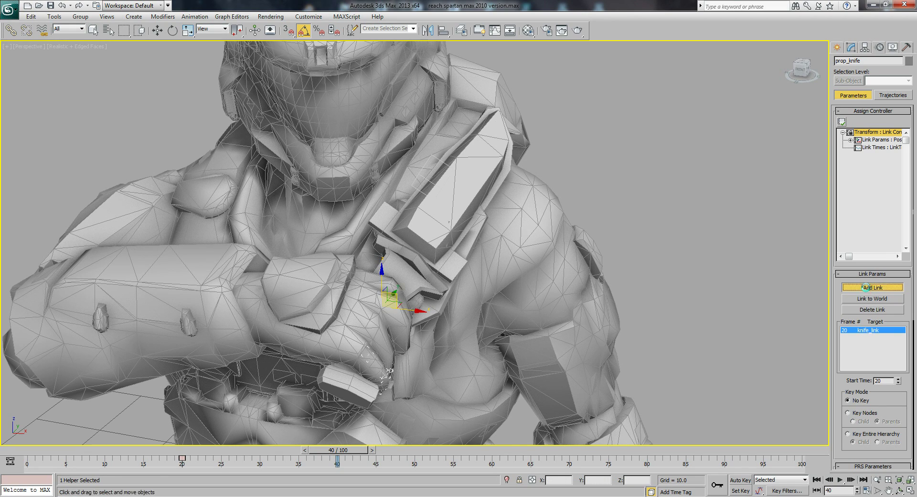
key("F3")
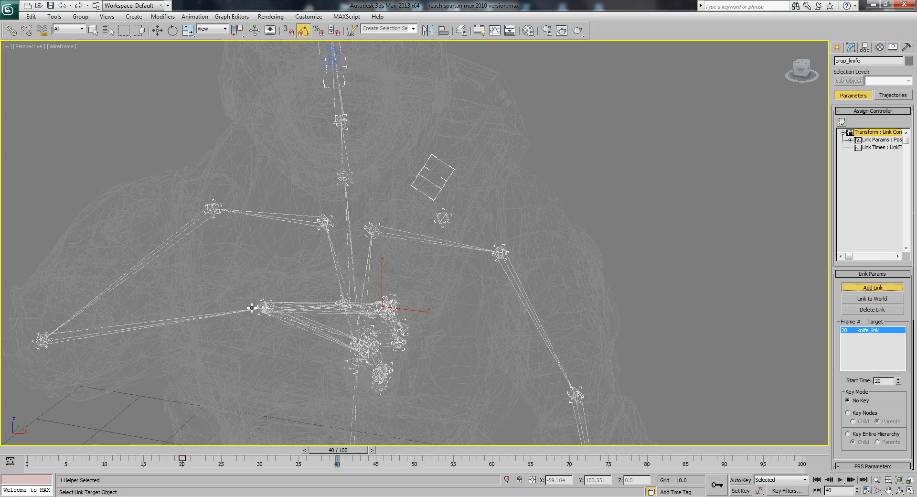
left_click(253, 310)
key("F3")
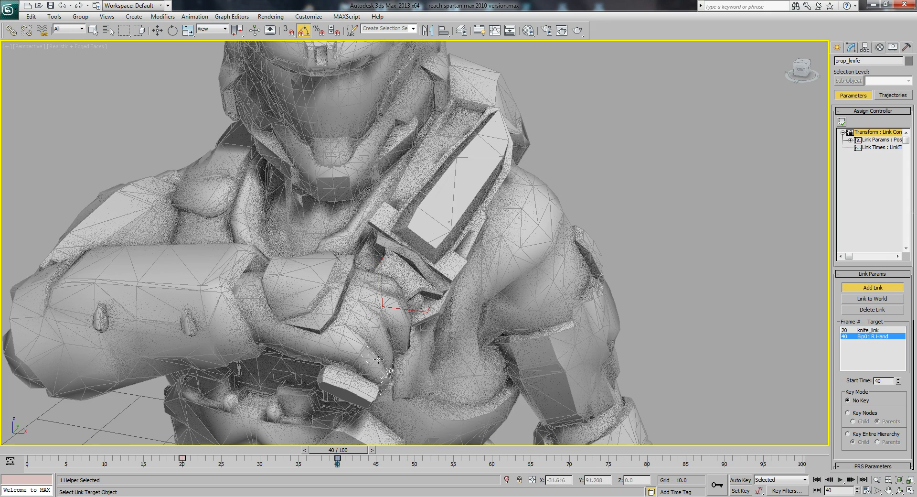
left_click_drag(333, 450, 314, 450)
left_click(873, 287)
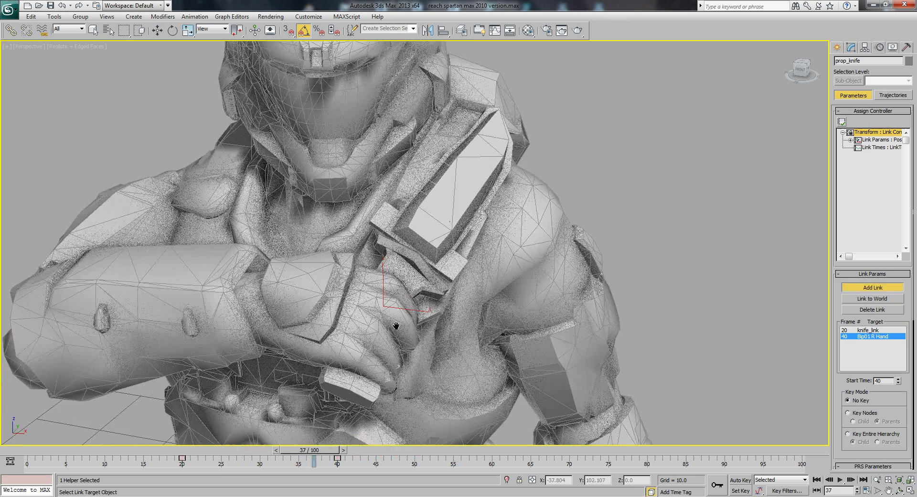
key("w")
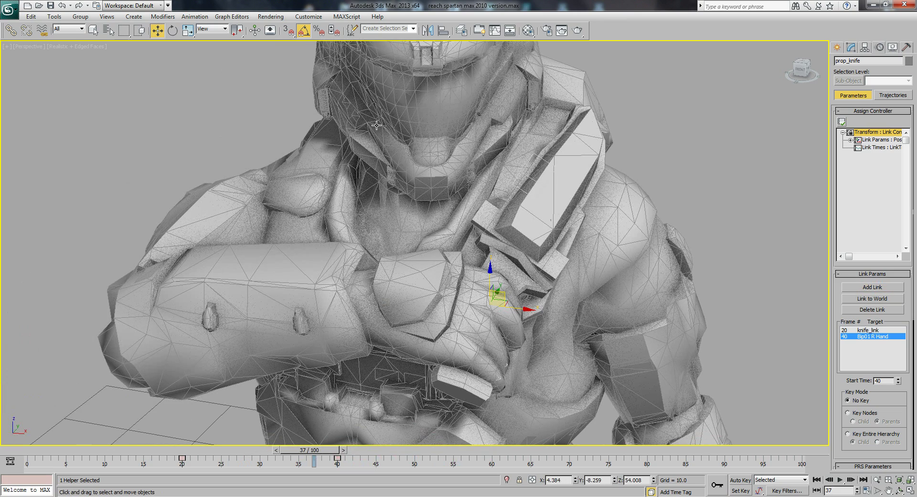
- Unfreeze all the character meshes and turn off the edged faces display
right_click(395, 133)
left_click(423, 67)
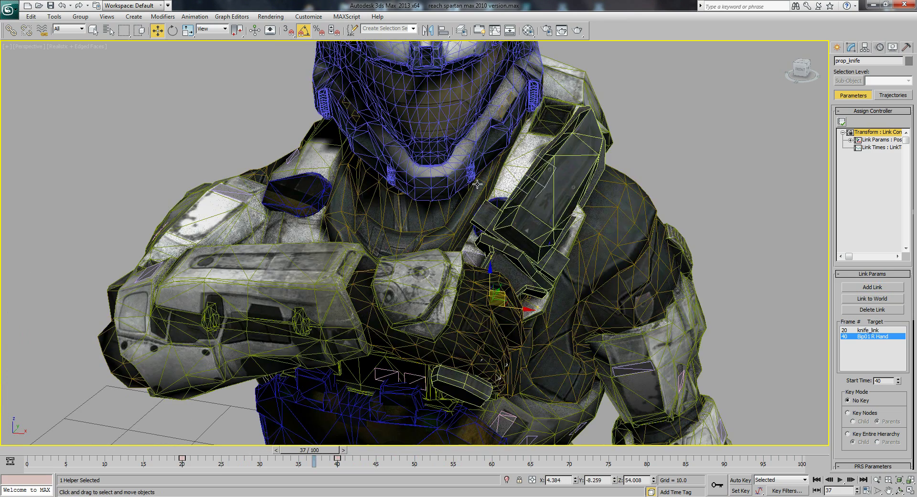
key("F4")
middle_click_drag(488, 256, 462, 257)
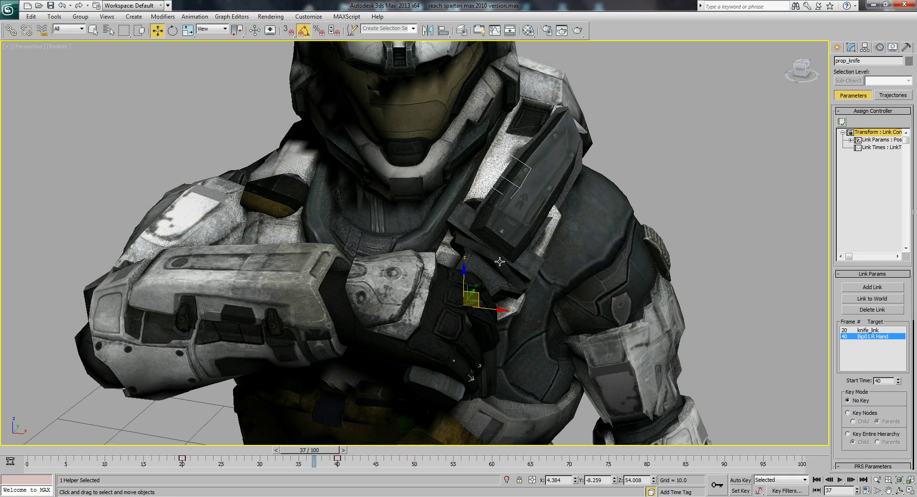
- Switch to Expert Mode, frame the character's upper body and scrub the animation between frames 50 and 12 to review the knife grab
key("ctrl+x")
scroll(493, 265, "down", 5)
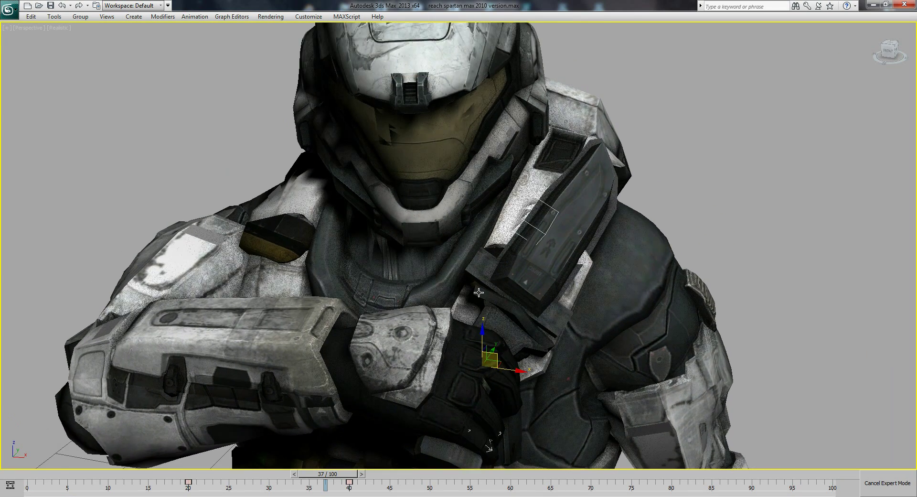
middle_click_drag(519, 275, 596, 197, "alt")
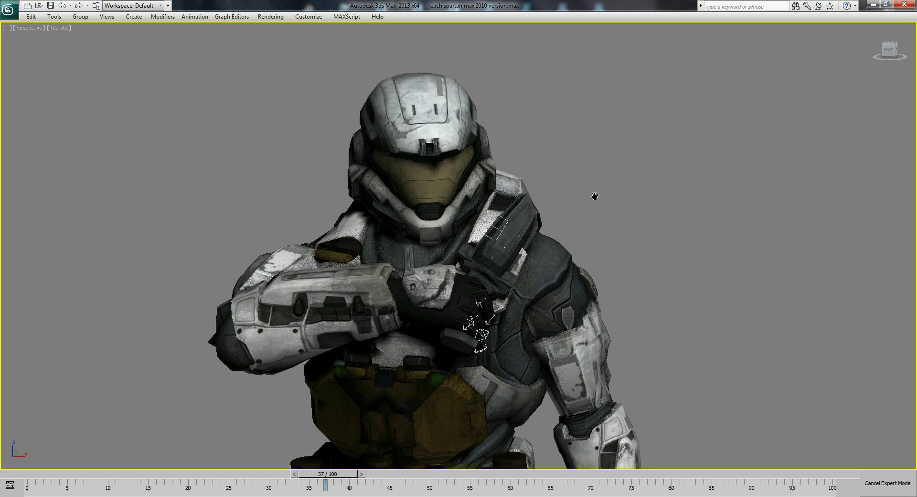
scroll(331, 453, "up", 2)
left_click_drag(342, 477, 430, 492)
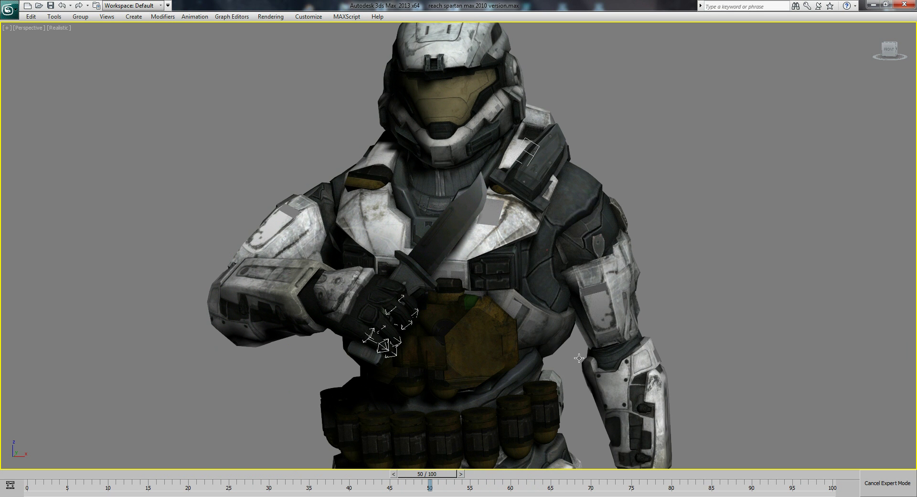
left_click_drag(436, 475, 125, 476)
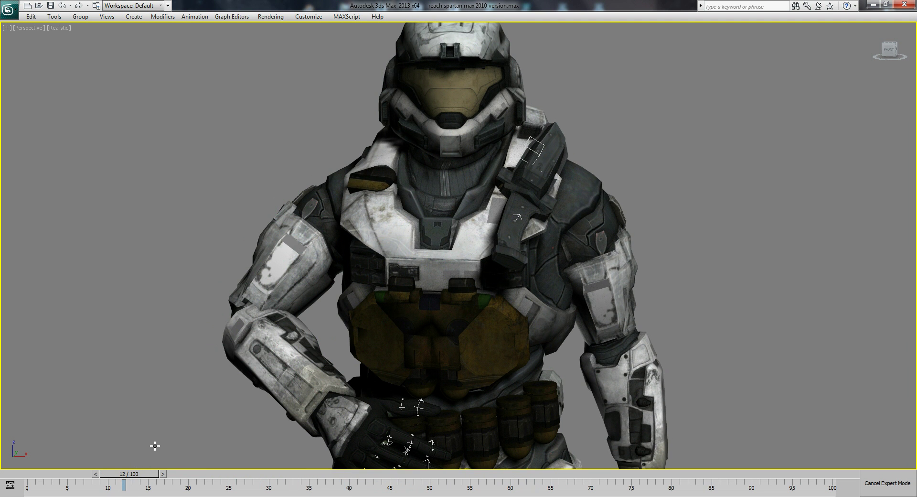